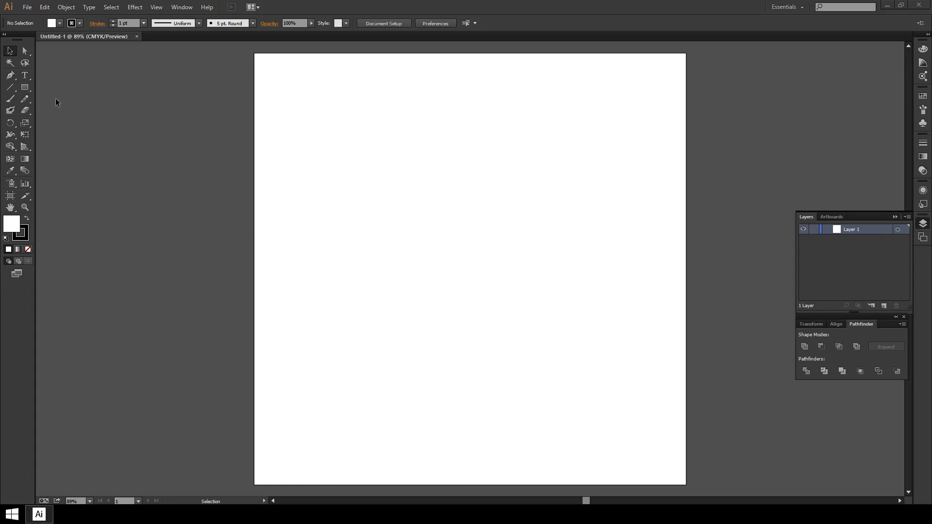
Draw a tall rectangle near the centre of the artboard.
click(27, 90)
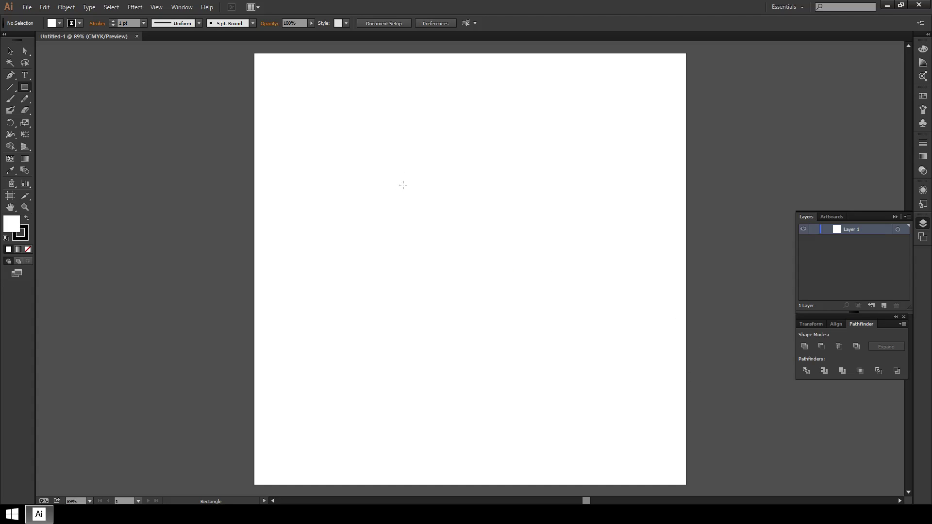
drag(400, 181, 552, 378)
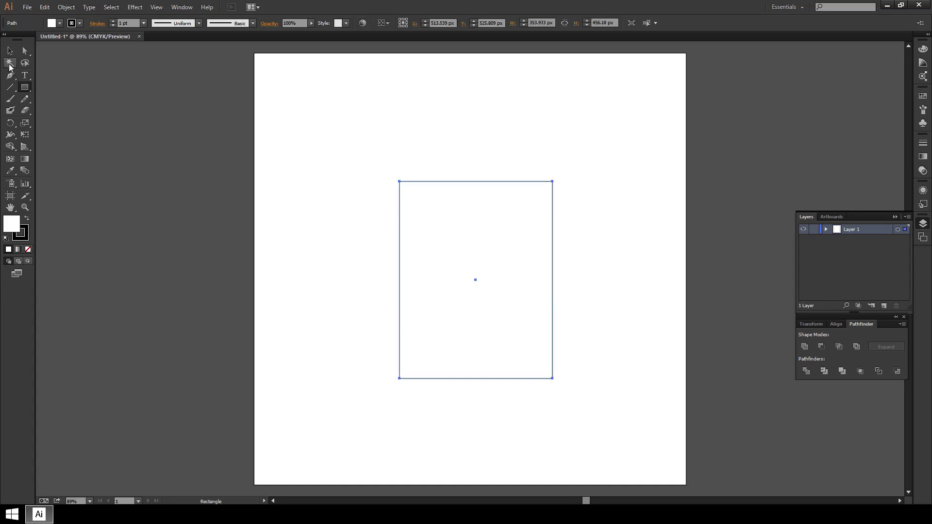
click(10, 51)
mouse_move(528, 289)
mouse_down()
mouse_move(541, 304)
mouse_move(527, 286)
mouse_up()
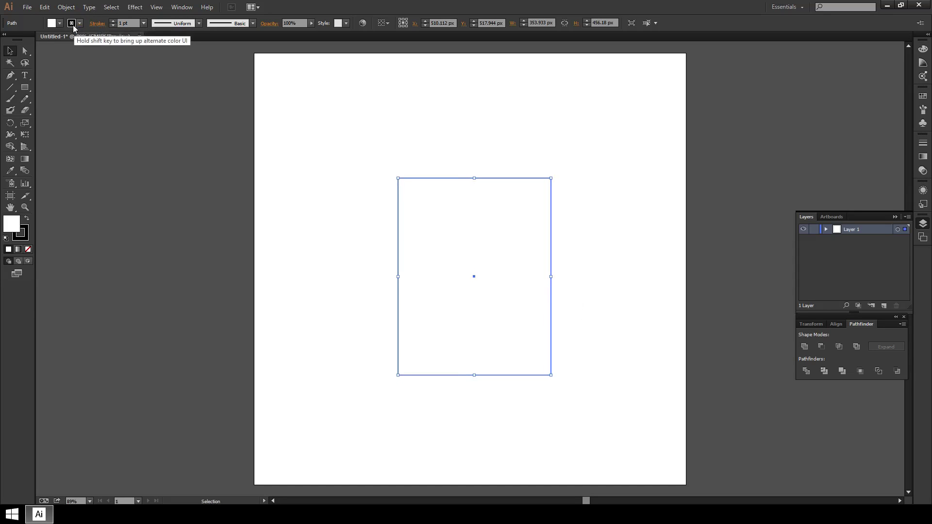
Fill the rectangle with red and set its stroke to None.
click(58, 24)
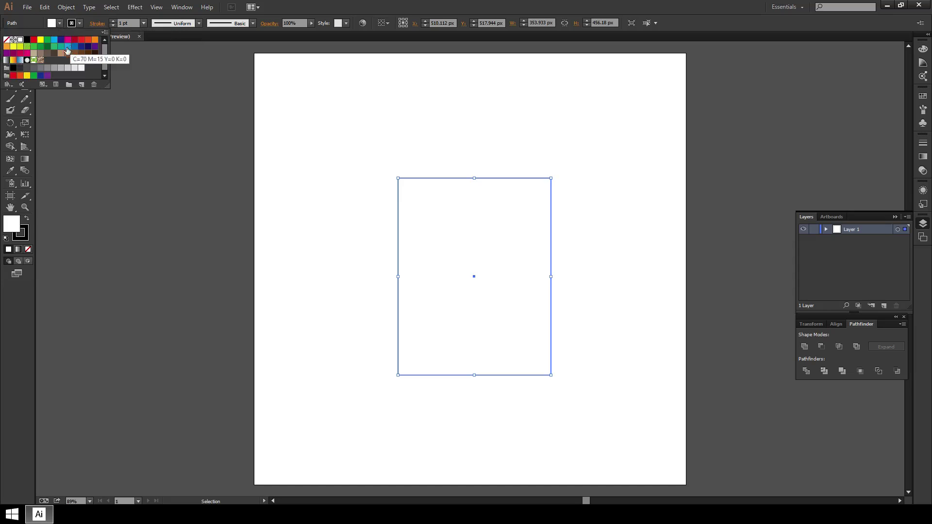
click(87, 40)
click(80, 24)
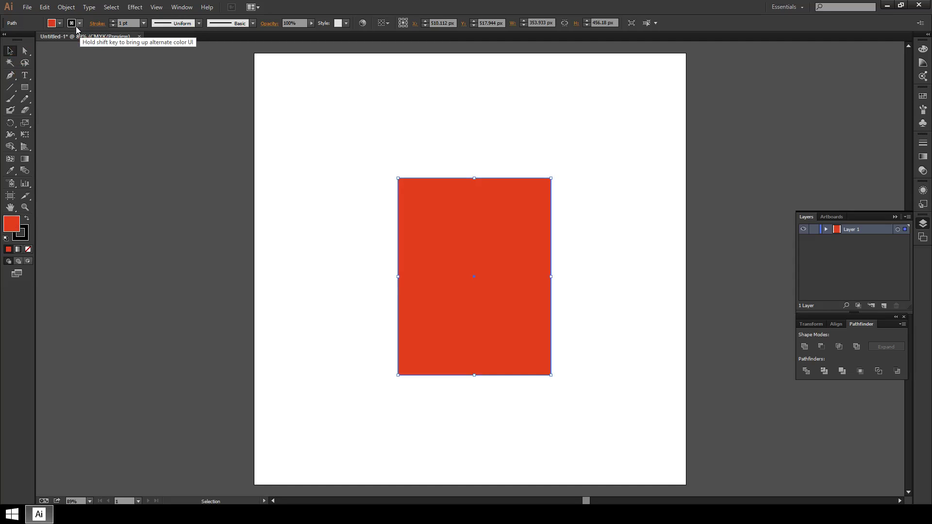
click(79, 24)
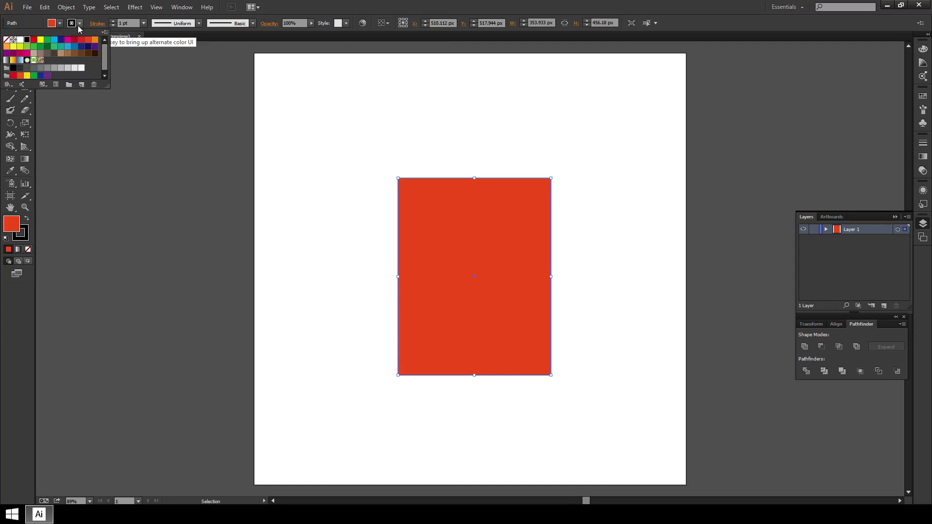
click(6, 40)
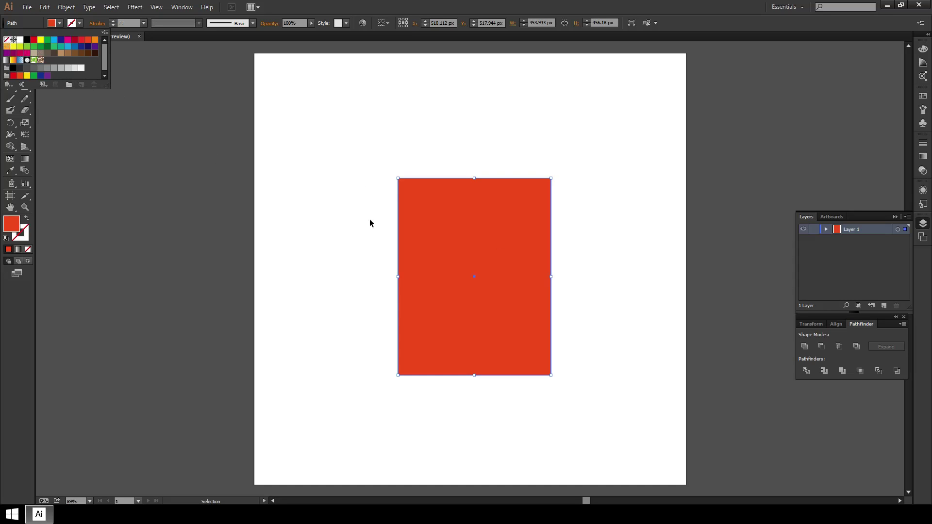
Move the red rectangle down so it sits slightly below the artboard's middle.
click(590, 258)
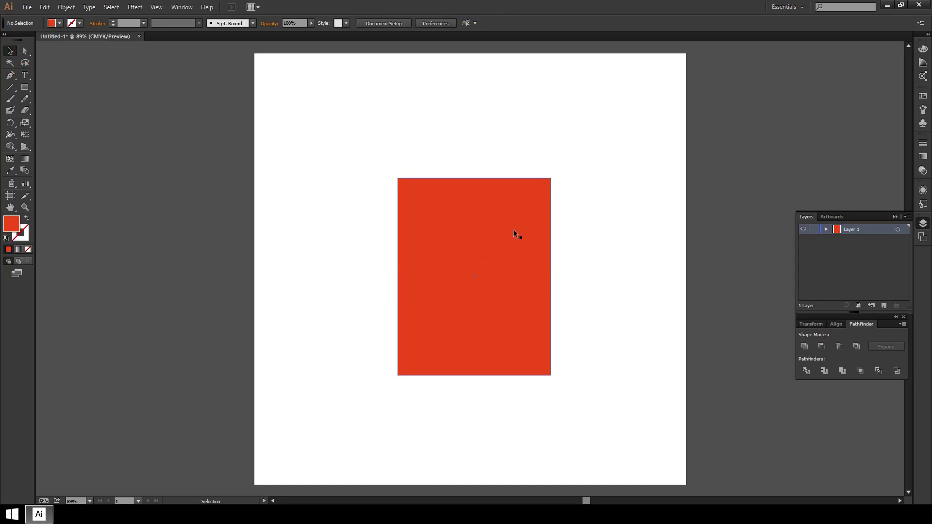
drag(508, 225, 508, 255)
click(590, 286)
click(430, 312)
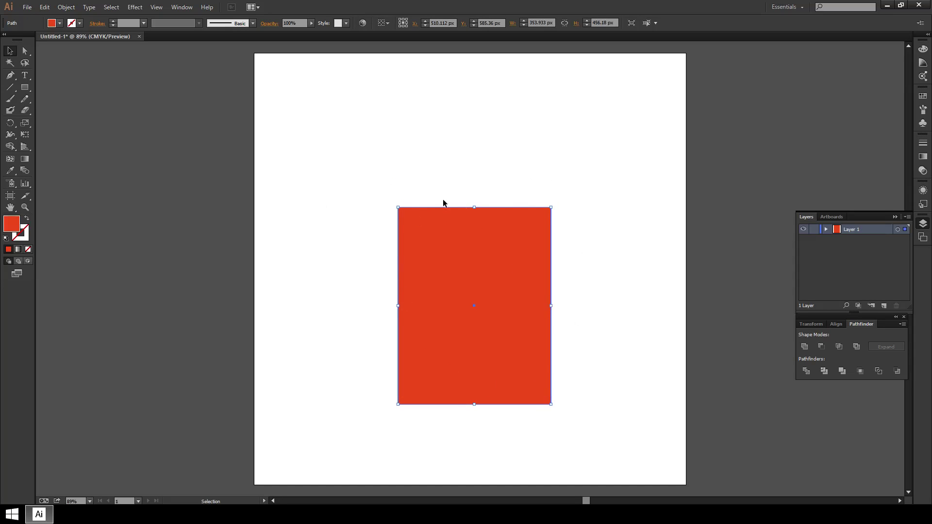
click(354, 218)
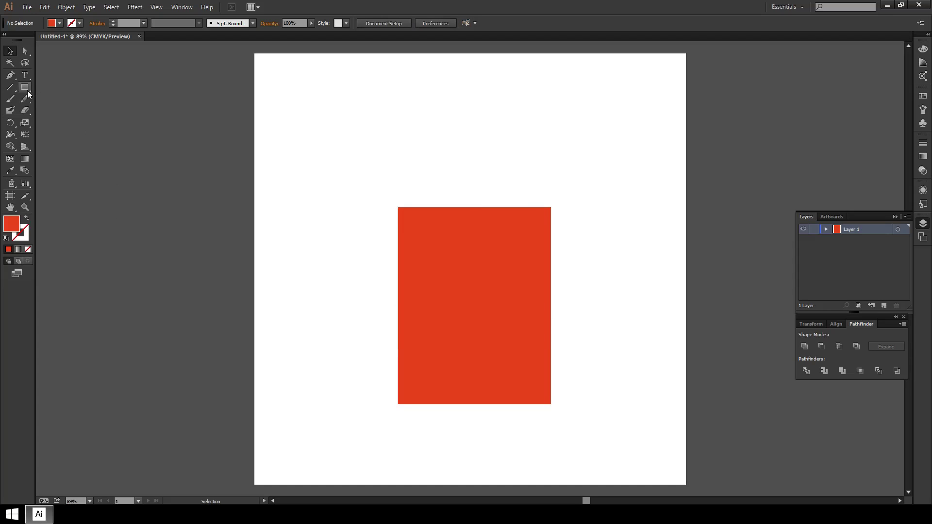
Draw a circle over the rectangle's top and move it down onto the rectangle.
drag(27, 91, 70, 111)
drag(405, 101, 550, 167)
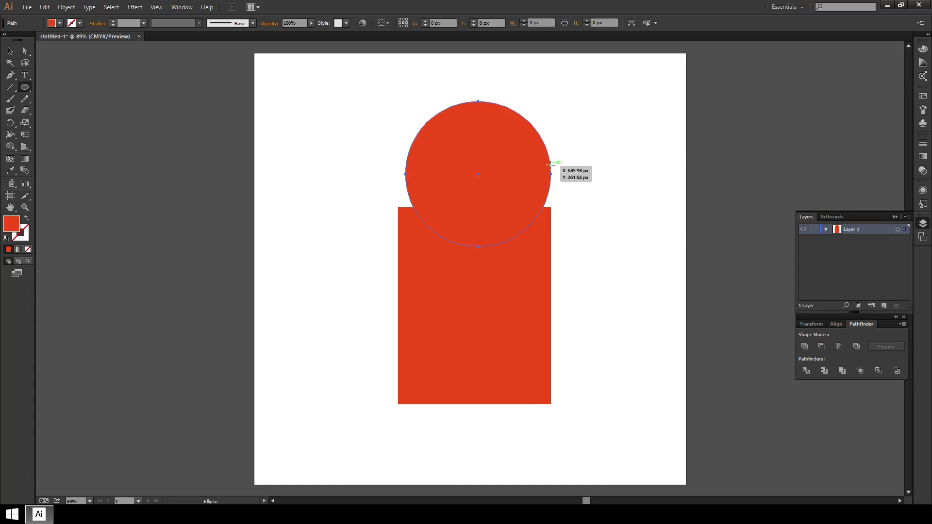
click(11, 51)
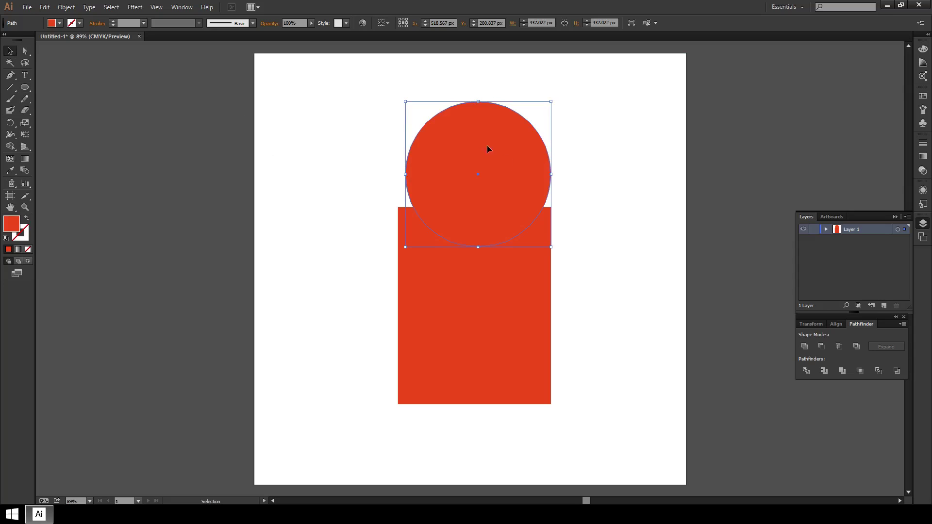
drag(490, 178, 490, 210)
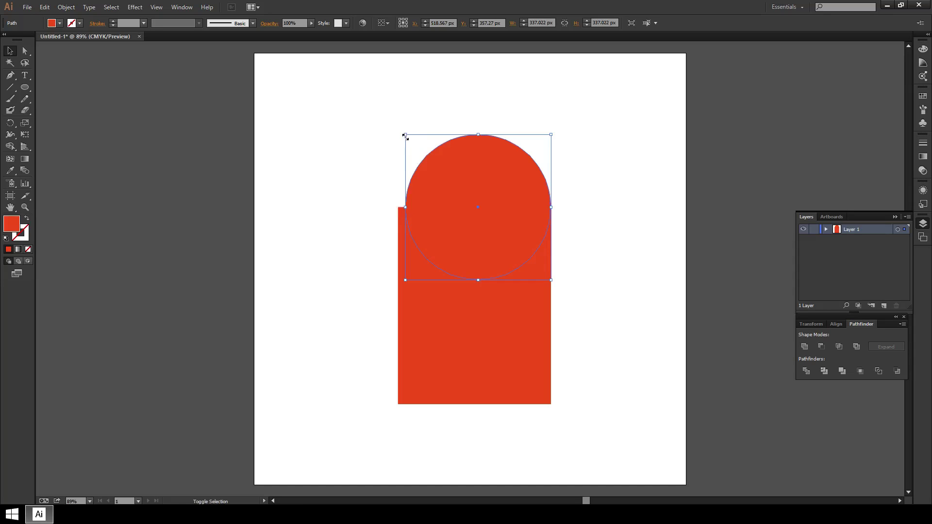
Resize the circle to the rectangle's width and seat it flush on top.
drag(405, 136, 399, 129)
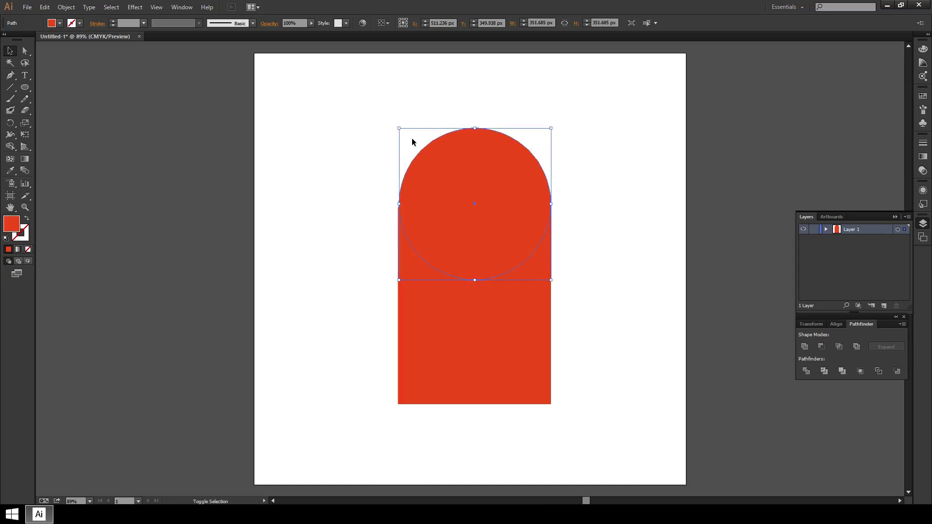
click(587, 231)
click(484, 207)
drag(400, 129, 399, 129)
key(ctrl+plus)
key(ctrl+plus)
key(ctrl+plus)
key(ctrl+plus)
drag(481, 103, 462, 347)
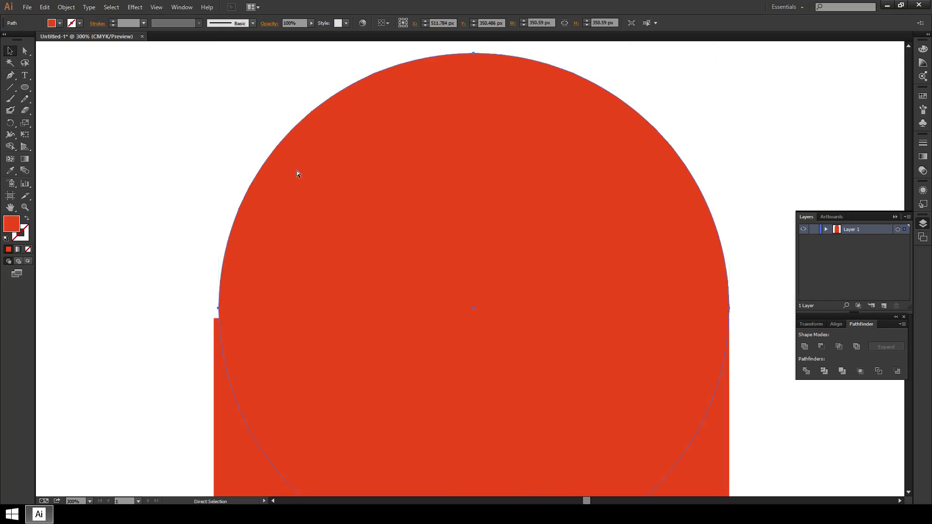
key(ctrl+minus)
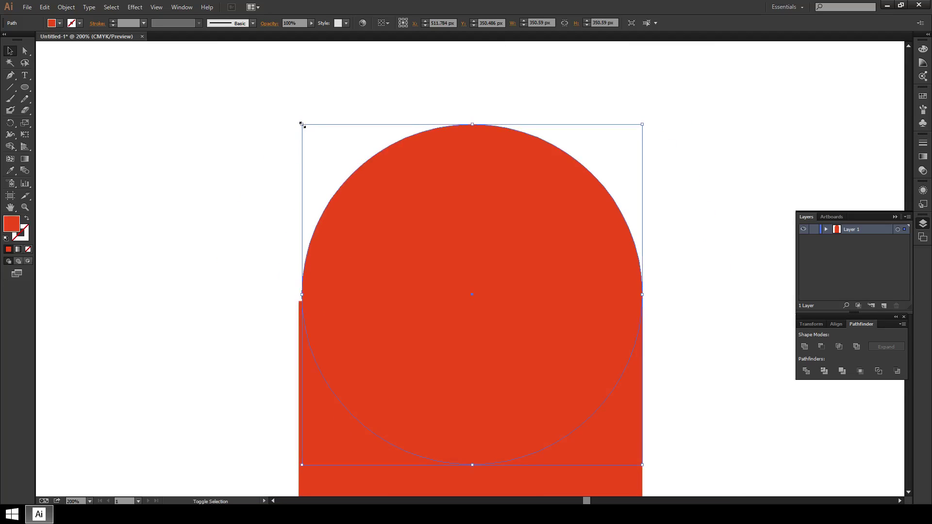
drag(301, 124, 298, 121)
click(246, 132)
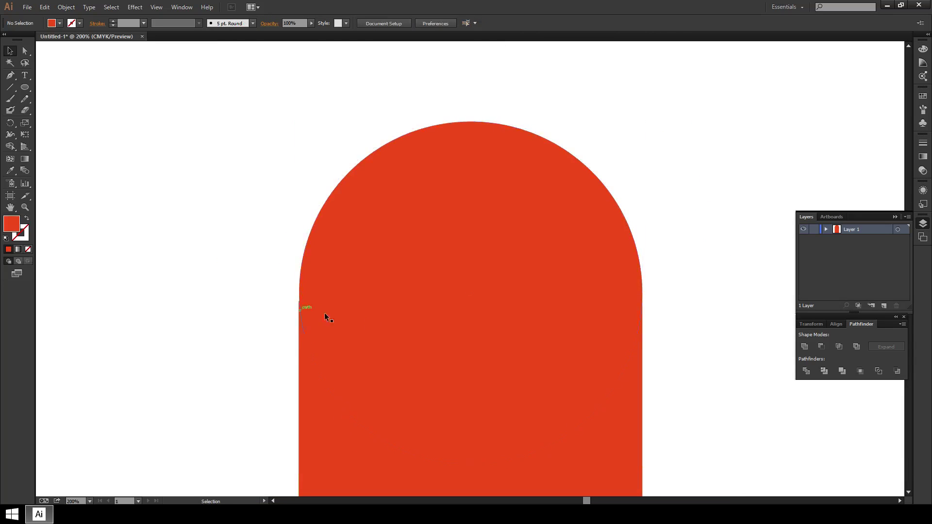
drag(515, 255, 515, 266)
click(248, 318)
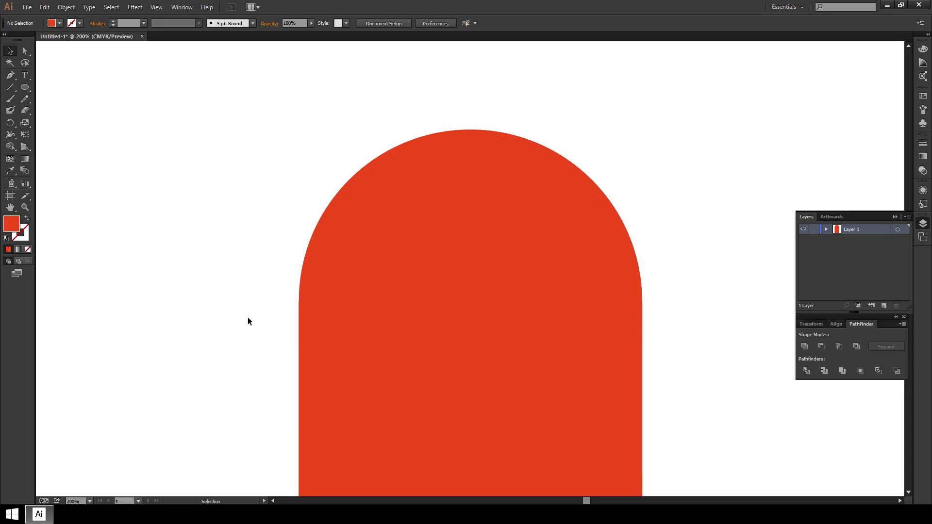
key(ctrl+minus)
key(ctrl+minus)
key(ctrl+minus)
key(ctrl+minus)
Shorten the red rectangle by raising its bottom edge.
click(491, 369)
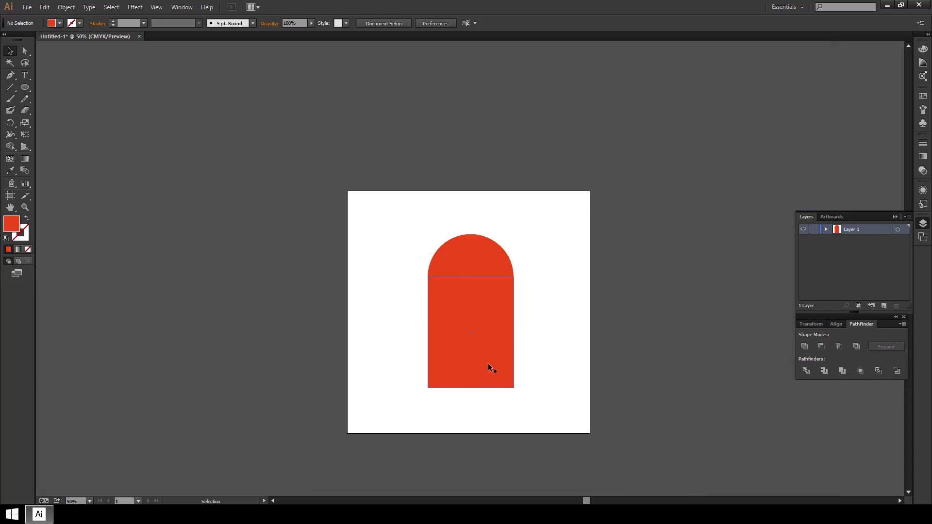
drag(472, 387, 501, 372)
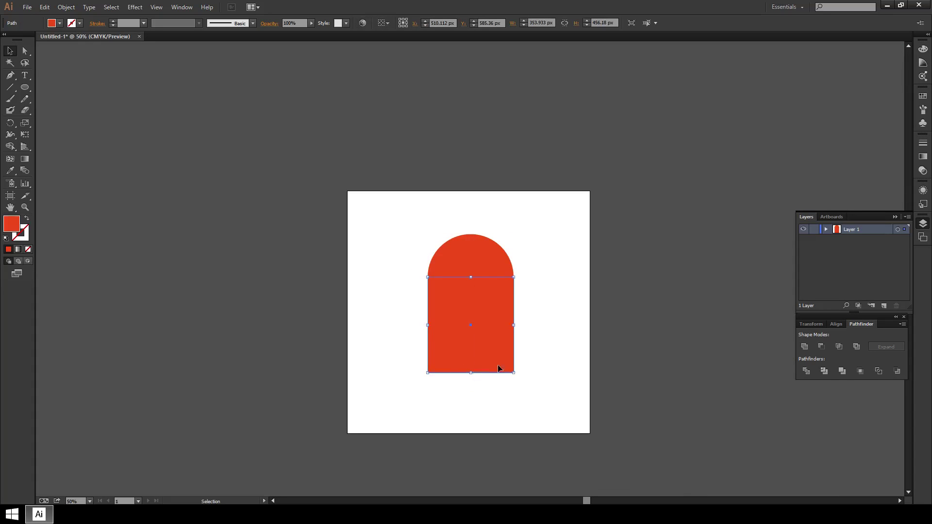
click(286, 324)
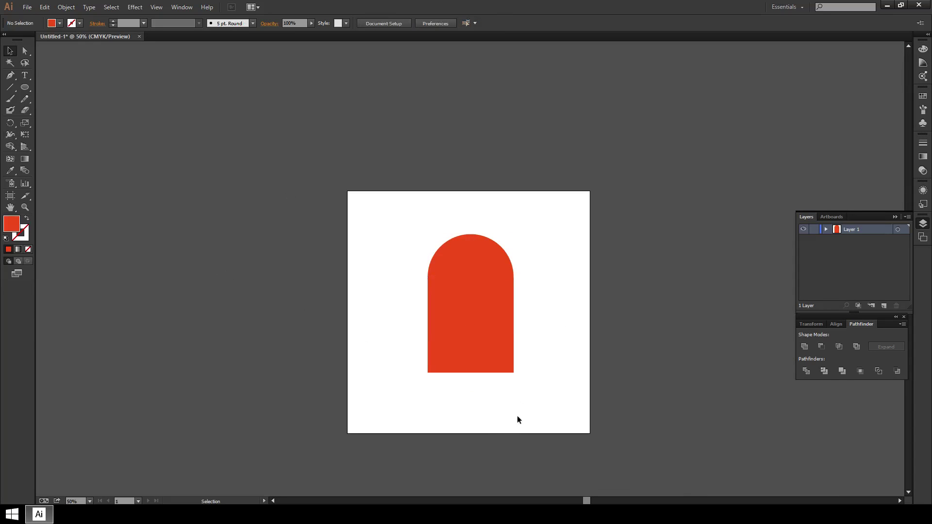
Lower the rectangle's bottom edge slightly.
click(497, 370)
drag(472, 373, 473, 377)
click(570, 347)
Add a new layer above Layer 1 and name it 'Eyes'.
click(922, 226)
click(922, 226)
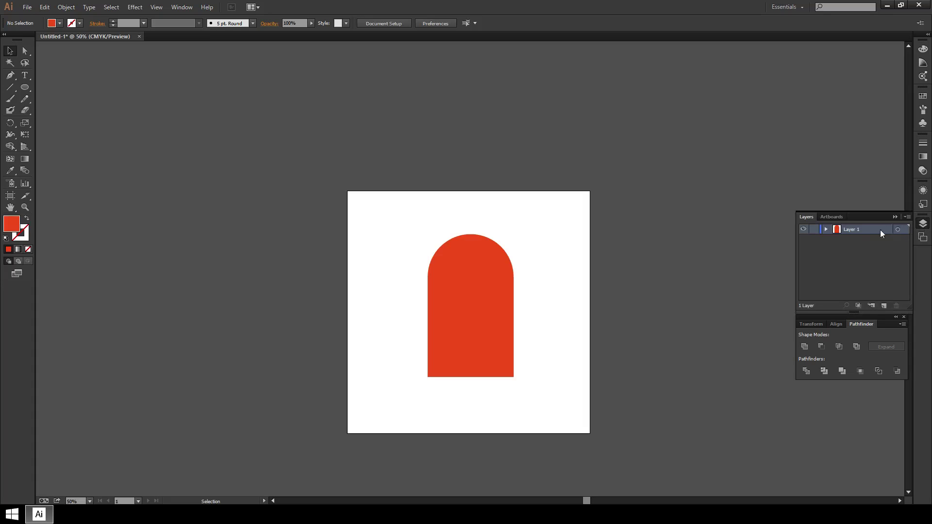
click(884, 305)
double_click(855, 229)
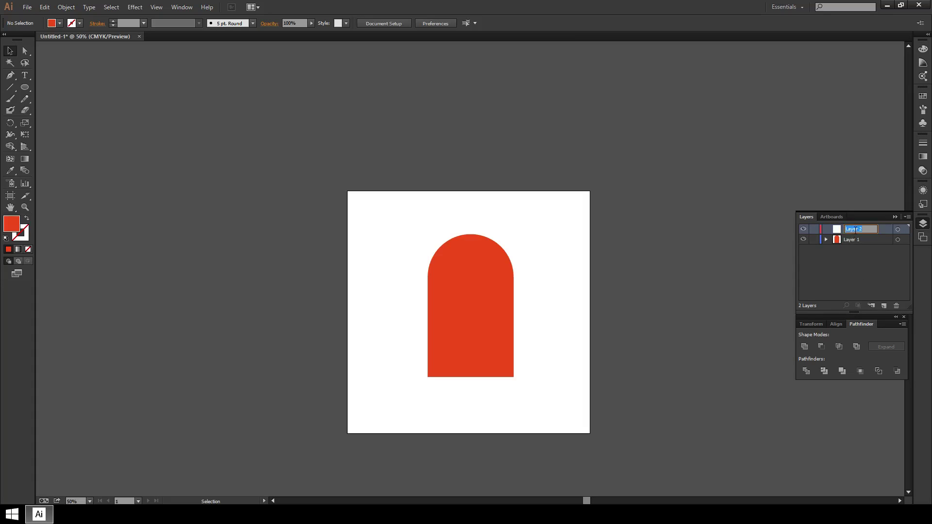
text(Eyes)
Draw a small blue circle and place it on the arch's upper left.
click(27, 87)
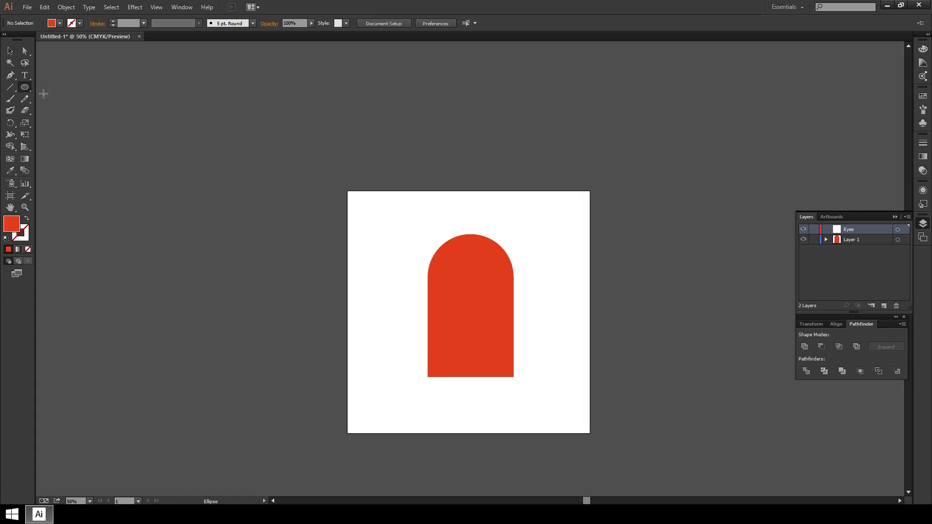
drag(366, 249, 386, 262)
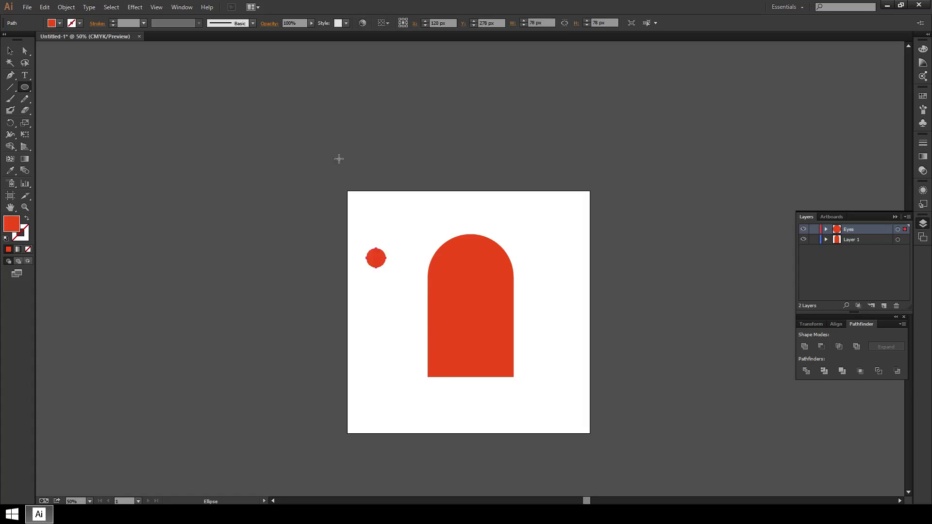
click(8, 51)
click(60, 24)
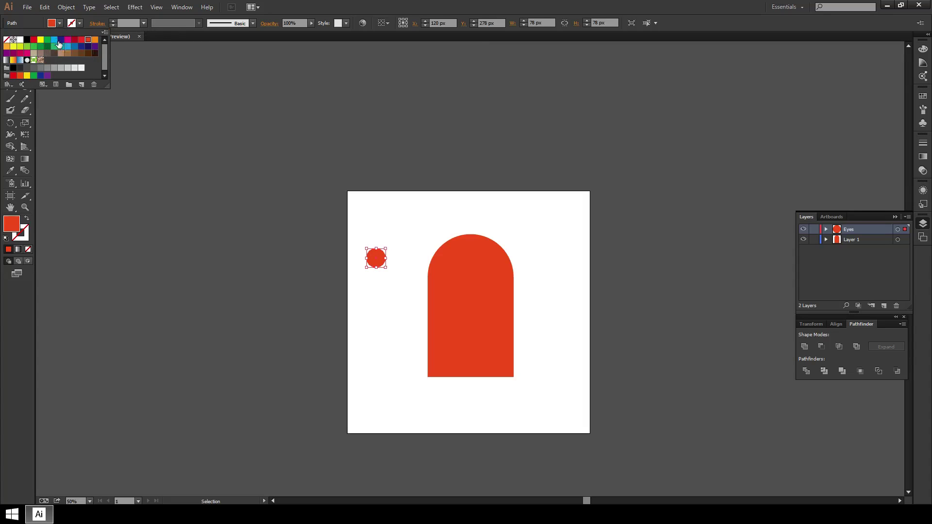
click(61, 46)
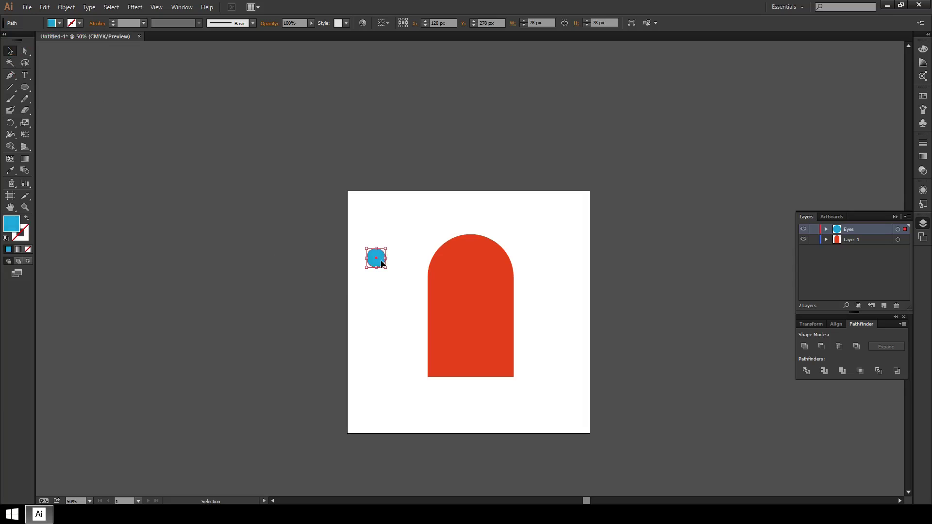
drag(381, 263, 465, 275)
click(289, 286)
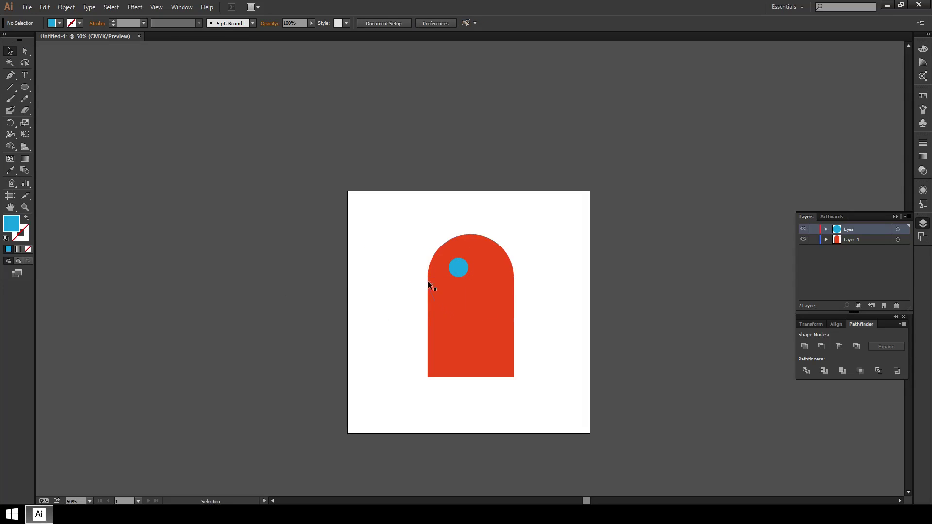
click(458, 276)
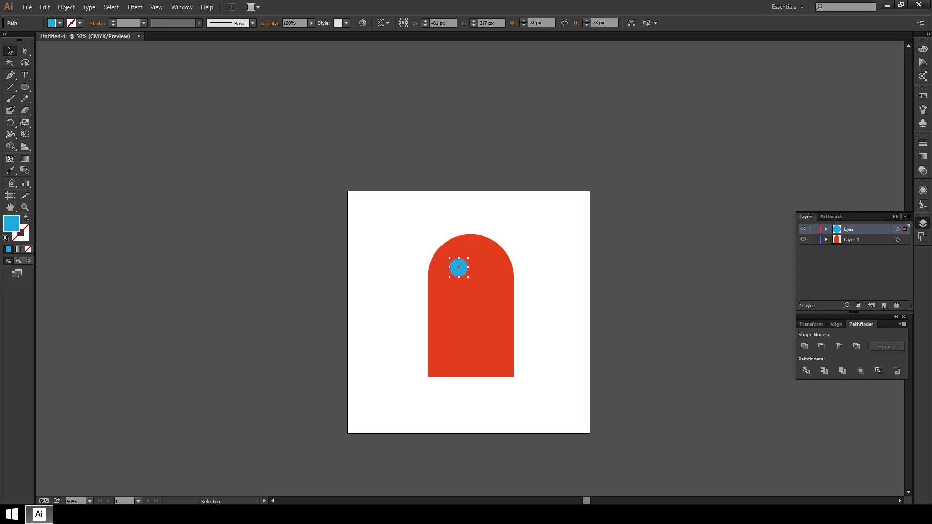
Change the eye circle's fill to pale blue D7ECF4 using the Color Picker.
double_click(11, 224)
drag(453, 175, 154, 99)
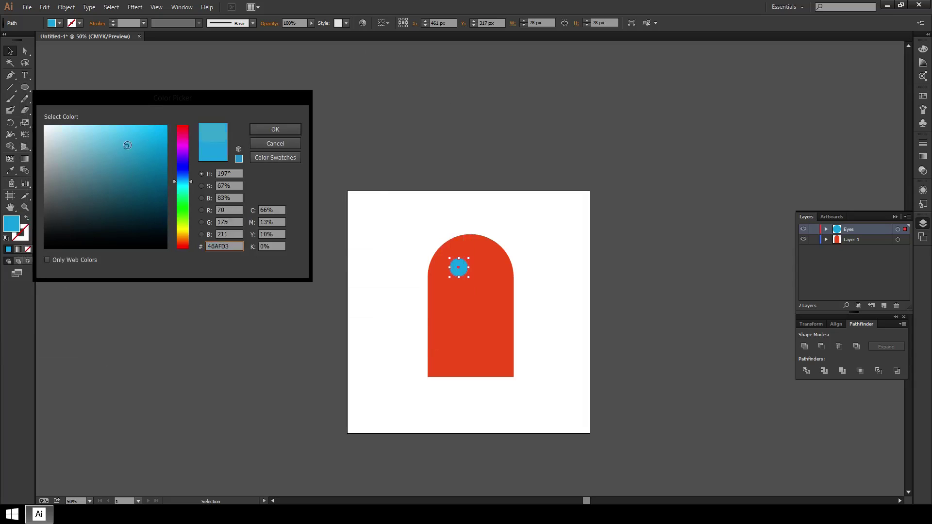
mouse_move(127, 145)
mouse_down()
mouse_move(72, 128)
mouse_move(61, 136)
mouse_up()
click(283, 130)
click(261, 239)
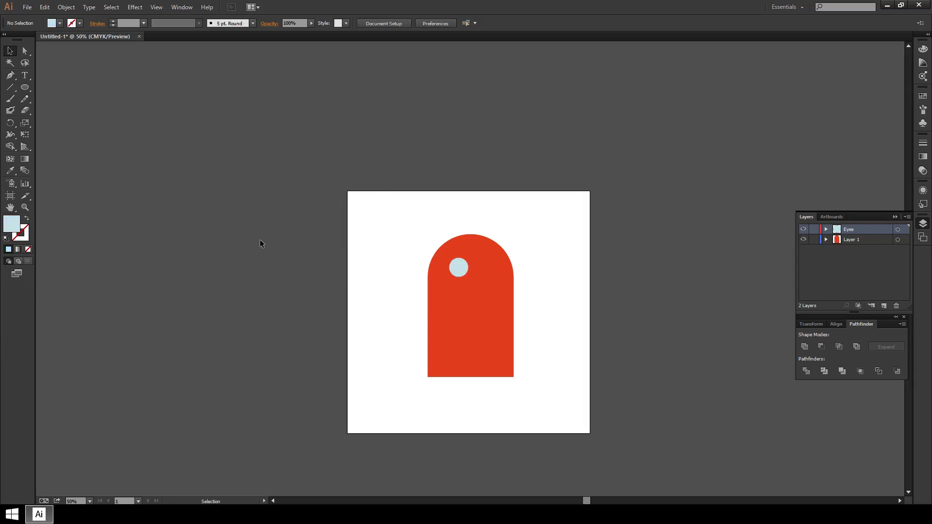
click(459, 270)
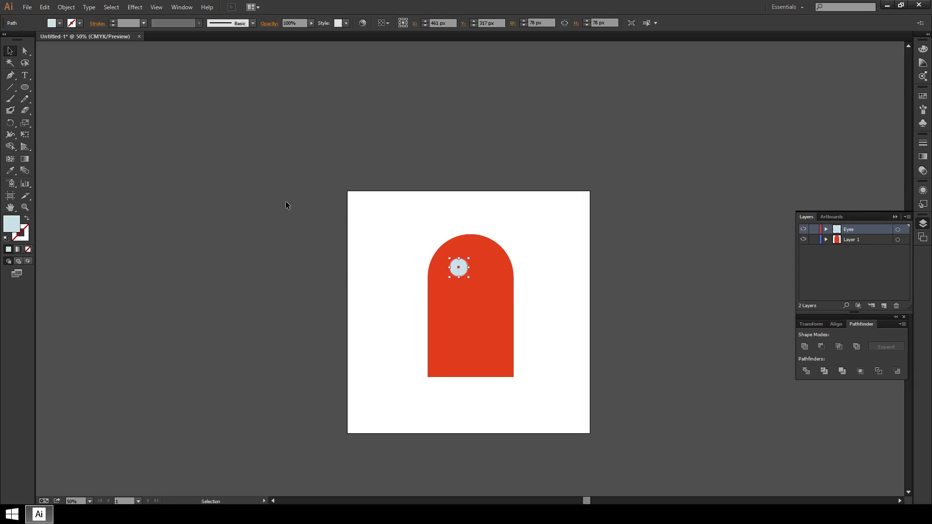
click(325, 253)
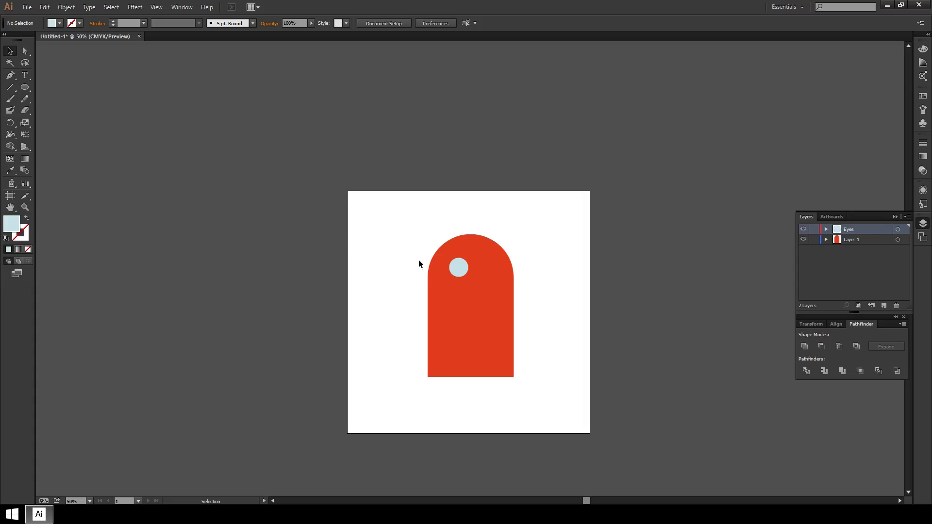
click(456, 269)
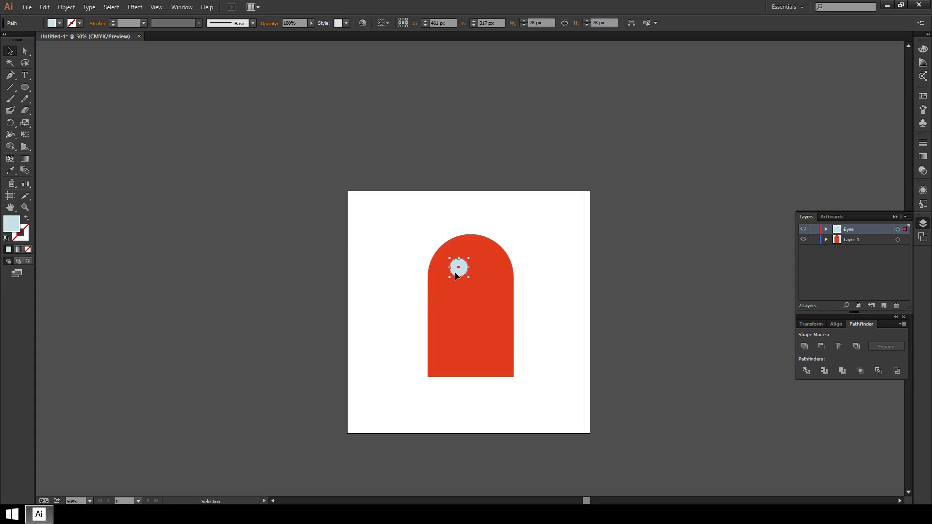
Copy and paste the eye, moving the copy beside the first one.
key(ctrl+plus)
key(ctrl+plus)
key(ctrl+plus)
key(ctrl+plus)
drag(601, 348, 525, 290)
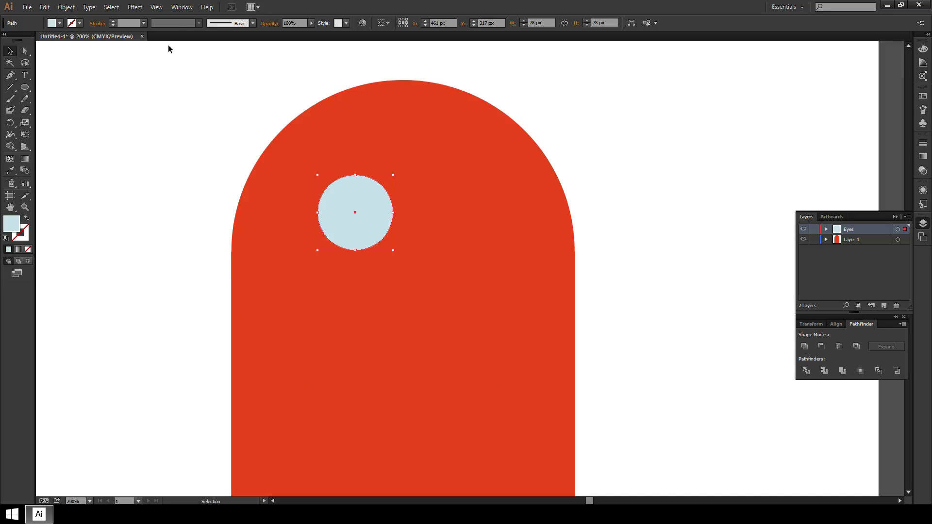
click(46, 7)
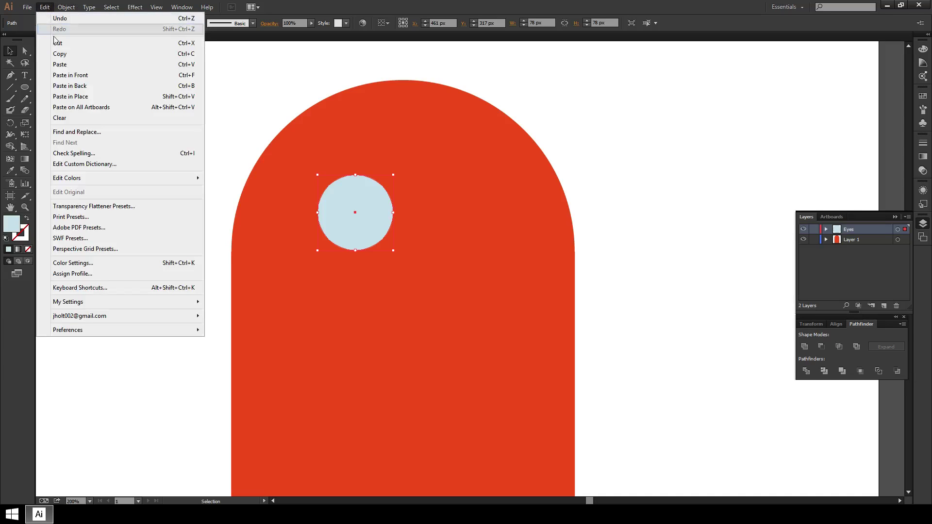
click(62, 55)
click(44, 7)
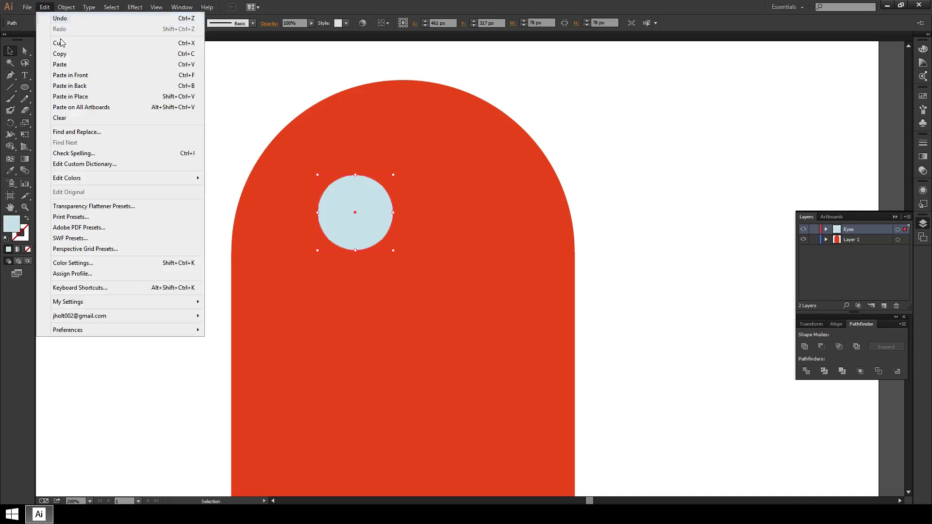
click(73, 64)
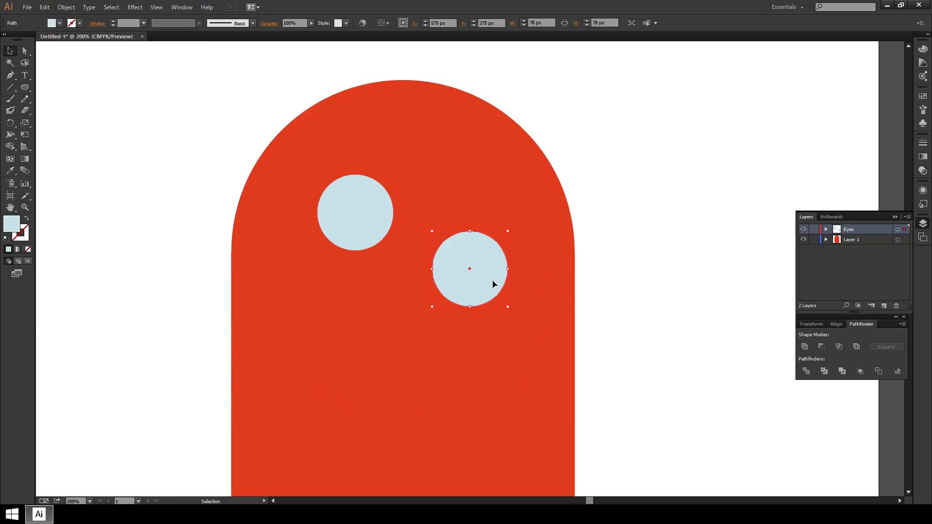
drag(493, 283, 474, 224)
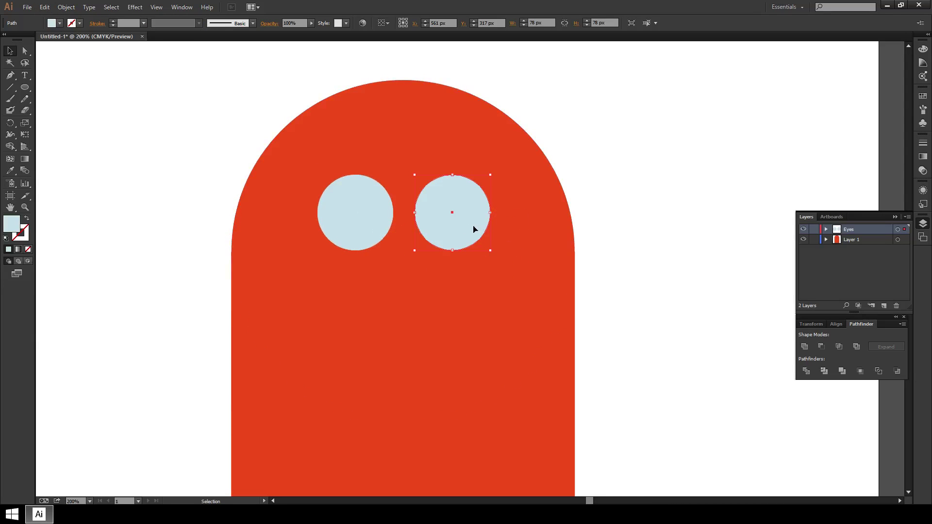
Select both eyes and nudge them level near the top of the body.
shift+click(376, 233)
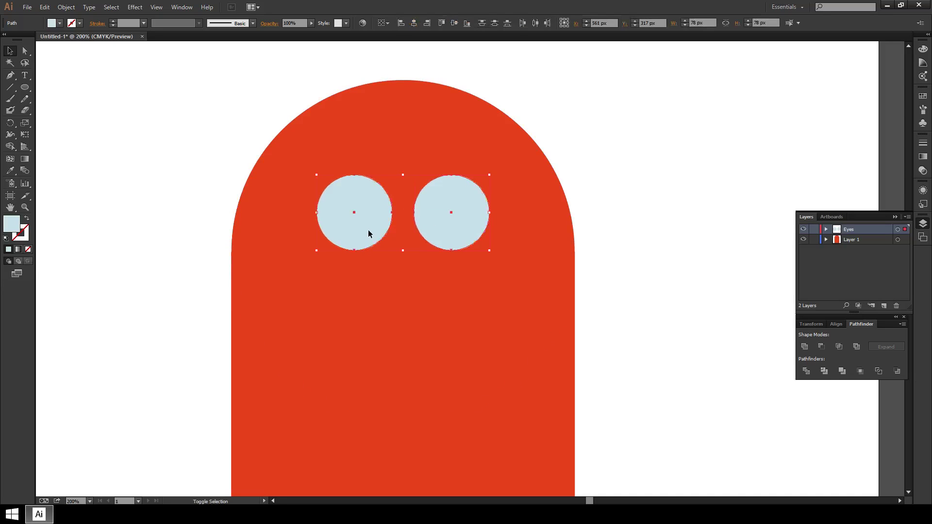
drag(377, 233, 376, 234)
drag(443, 227, 450, 231)
click(203, 286)
key(ctrl+minus)
key(ctrl+minus)
key(ctrl+minus)
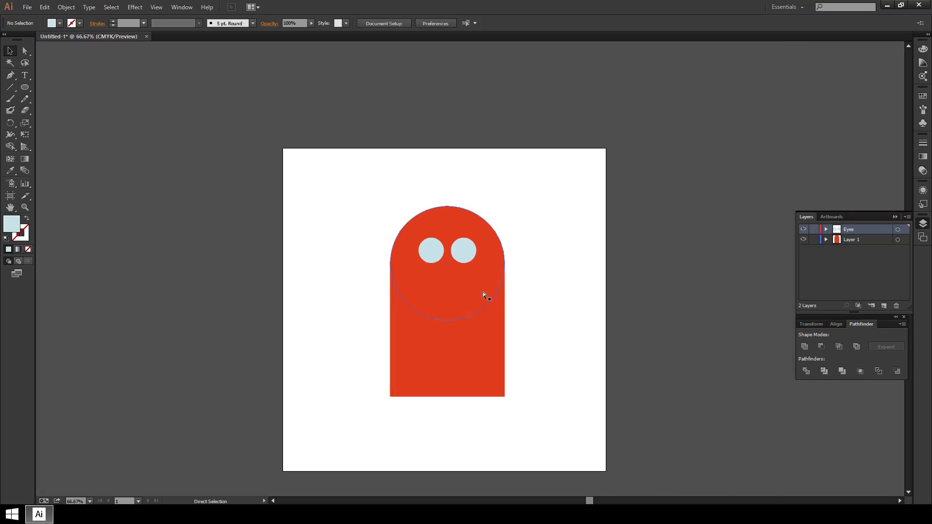
Draw a tall rounded rectangle, about 112 × 180 px, left of the red body.
drag(590, 407, 554, 366)
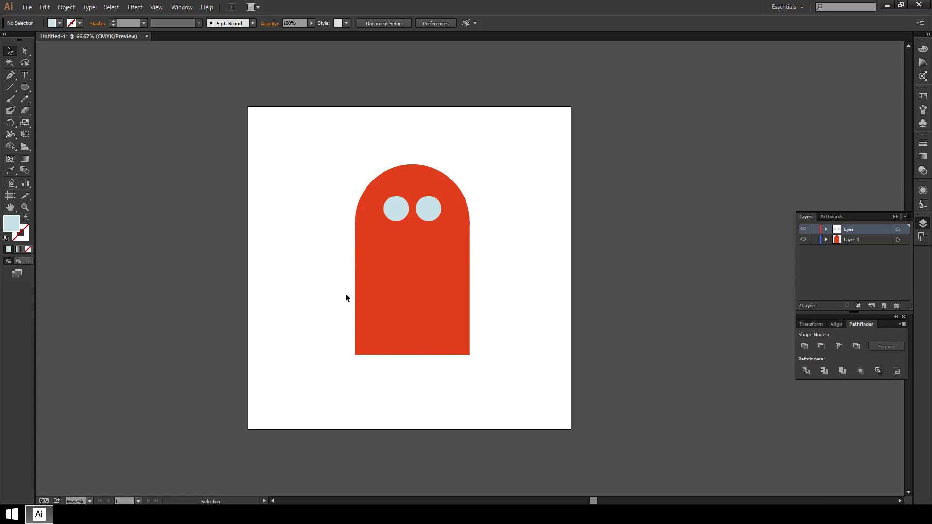
click(25, 87)
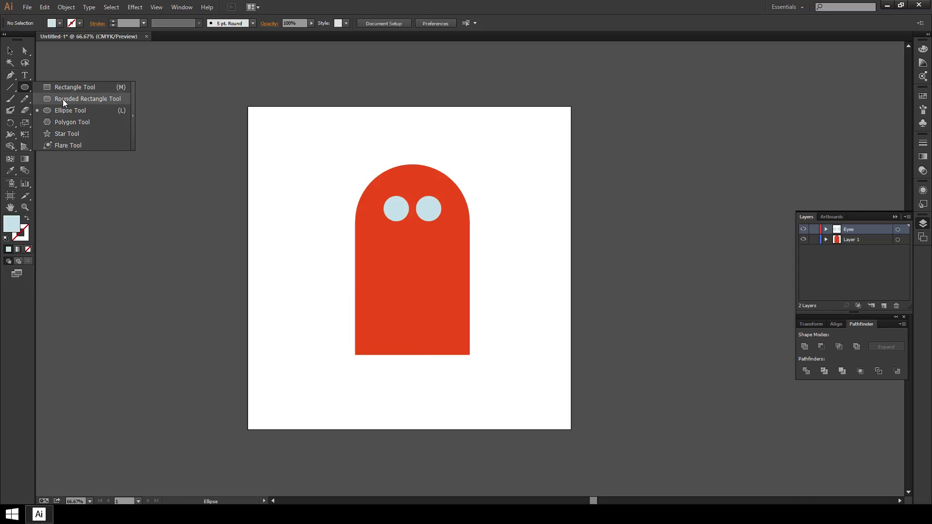
click(63, 99)
drag(284, 240, 314, 267)
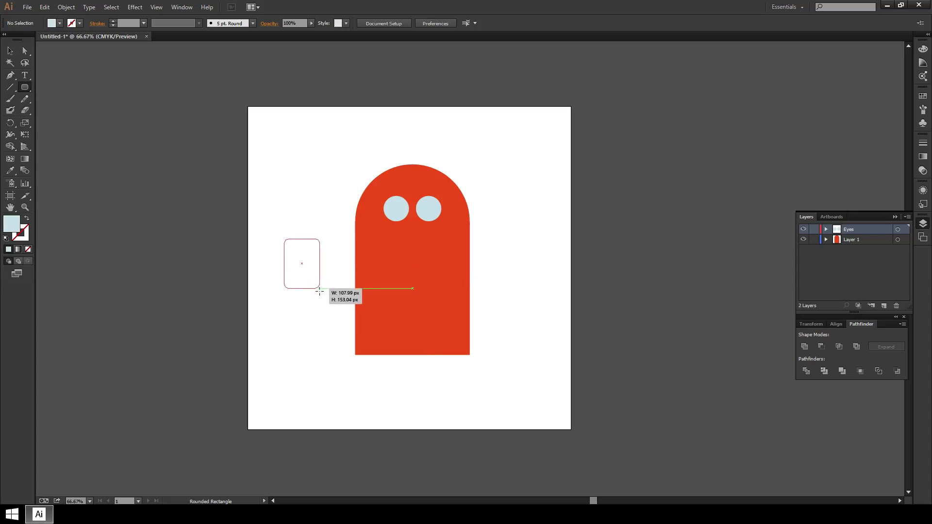
drag(319, 290, 321, 297)
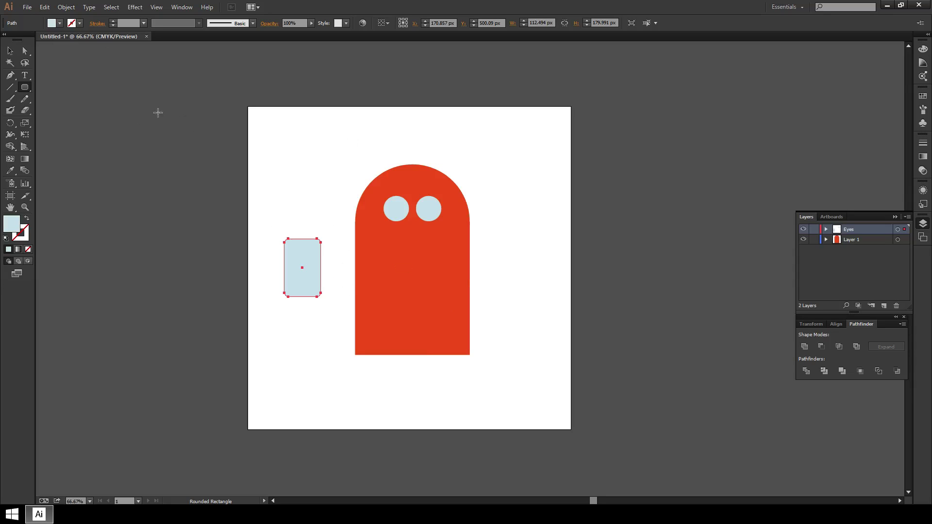
click(10, 50)
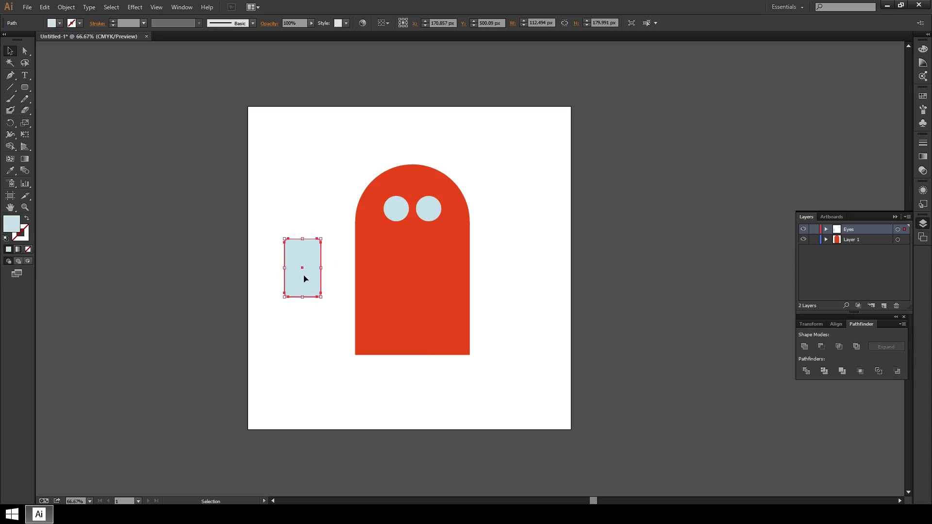
Sample the body's red with the Eyedropper to fill the rounded rectangle.
mouse_move(303, 251)
mouse_down()
mouse_move(300, 279)
mouse_move(297, 262)
mouse_up()
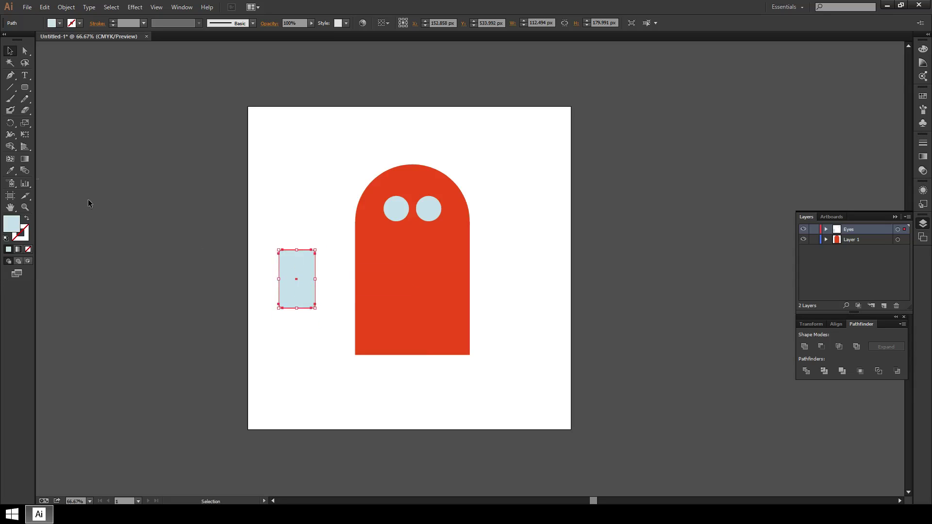
click(9, 172)
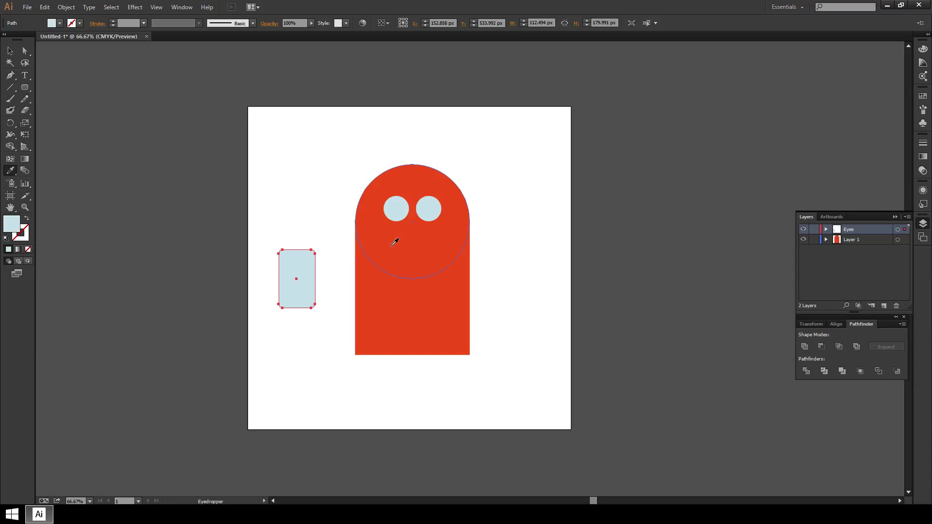
click(437, 302)
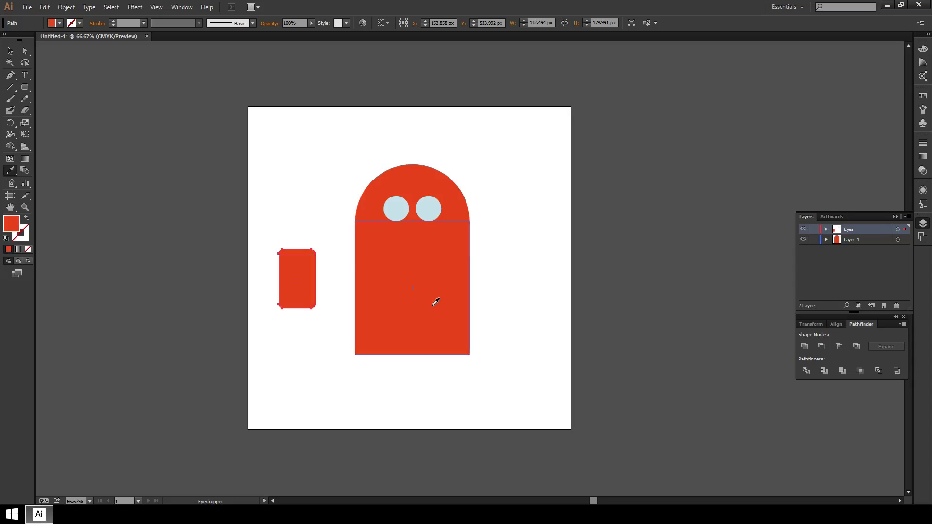
click(10, 60)
click(10, 51)
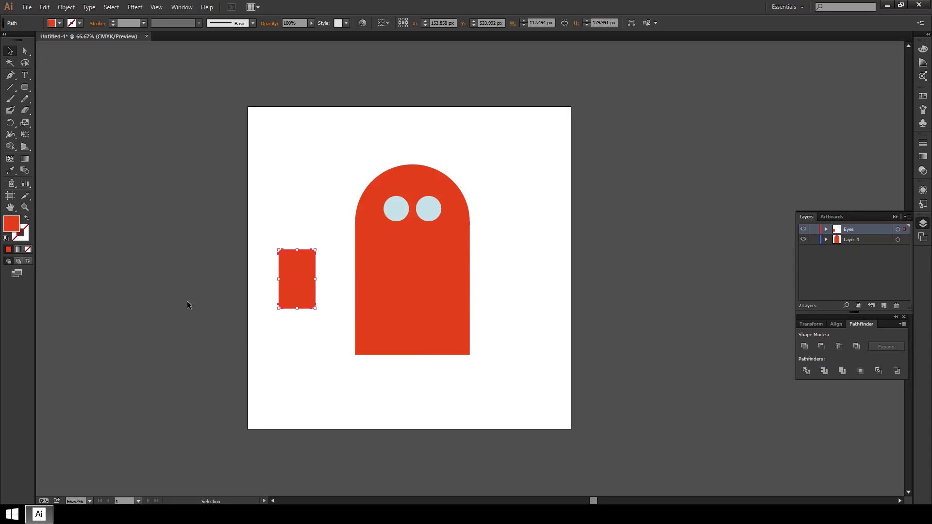
click(289, 368)
key(ctrl+plus)
key(ctrl+plus)
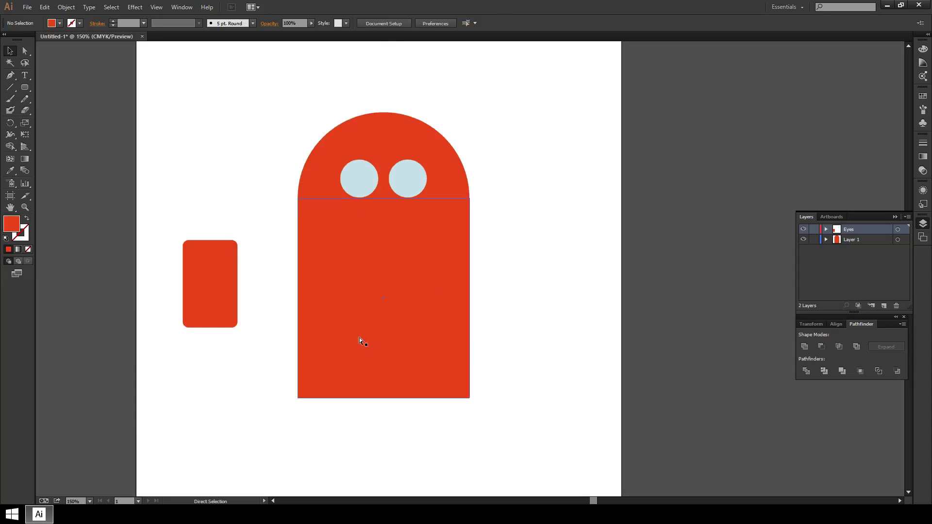
Rotate the rounded rectangle about 45° and tuck it against the body's left side.
drag(217, 328, 418, 298)
click(324, 315)
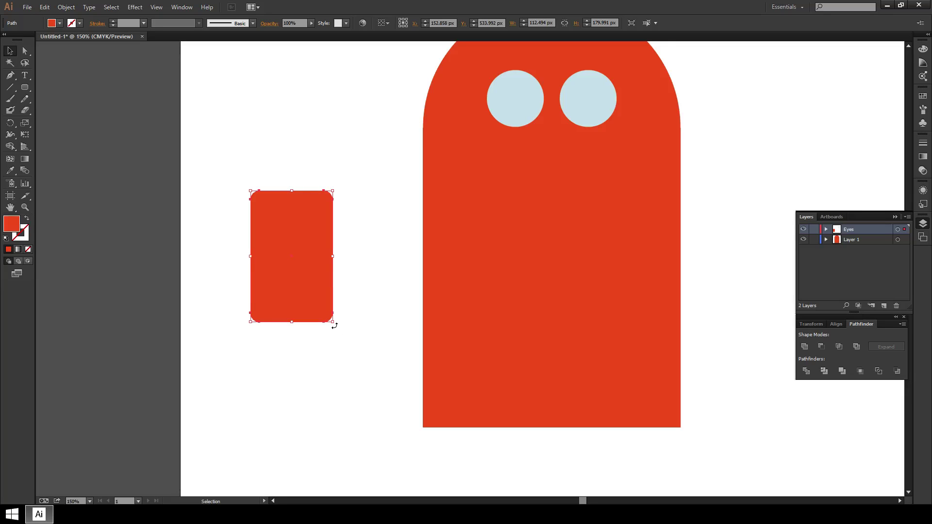
drag(333, 322, 351, 345)
key(ctrl+z)
drag(336, 325, 271, 330)
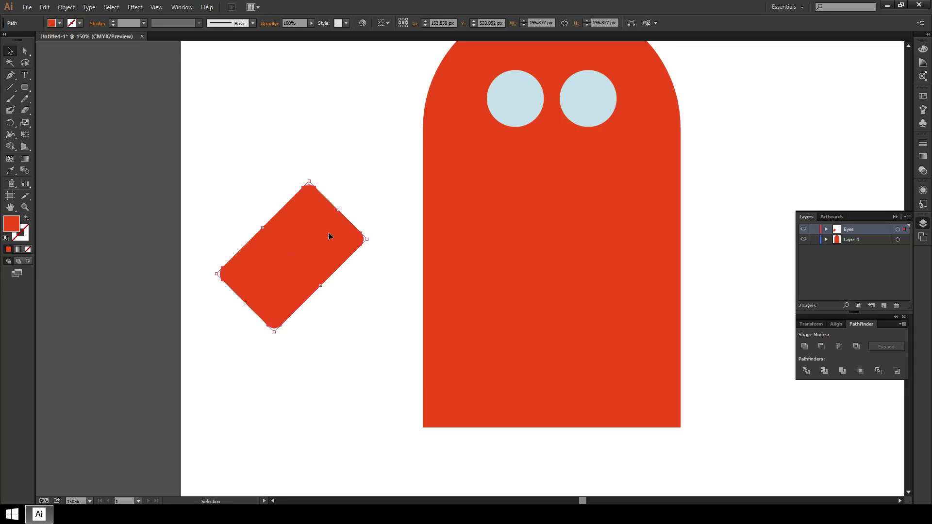
drag(316, 251, 399, 289)
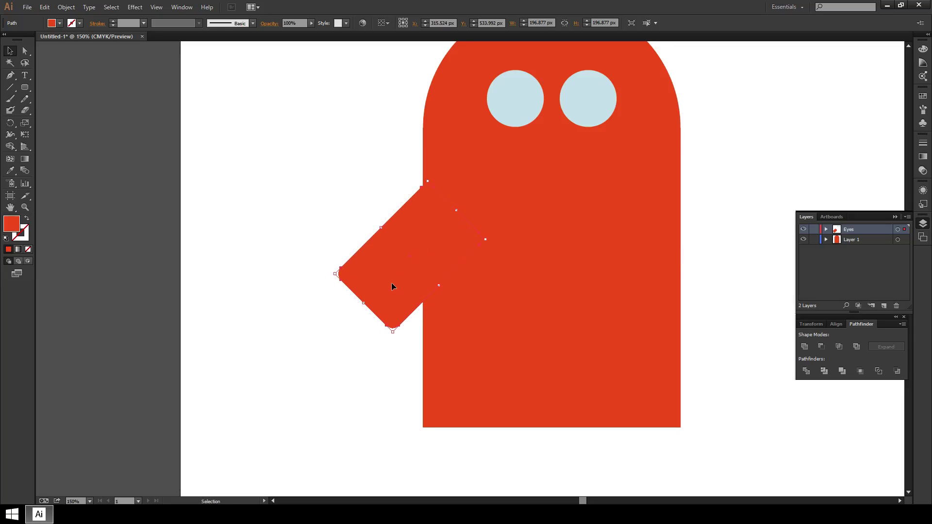
click(280, 322)
drag(587, 304, 460, 312)
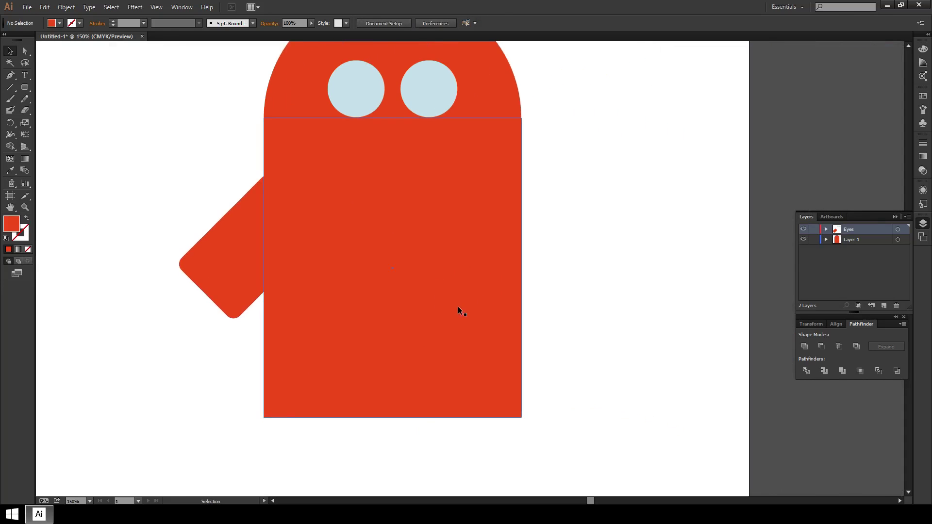
key(ctrl+minus)
key(ctrl+minus)
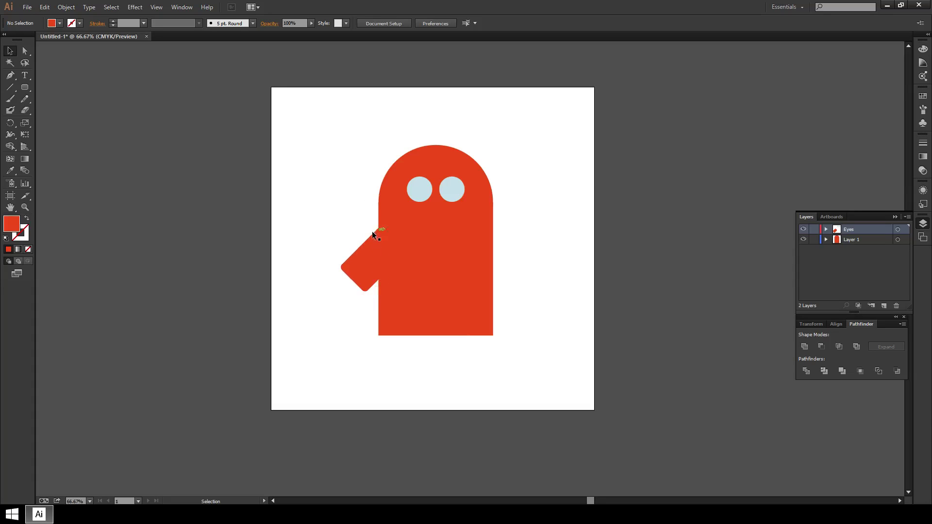
Fill the angled arm with a tan swatch from the Control bar.
click(370, 287)
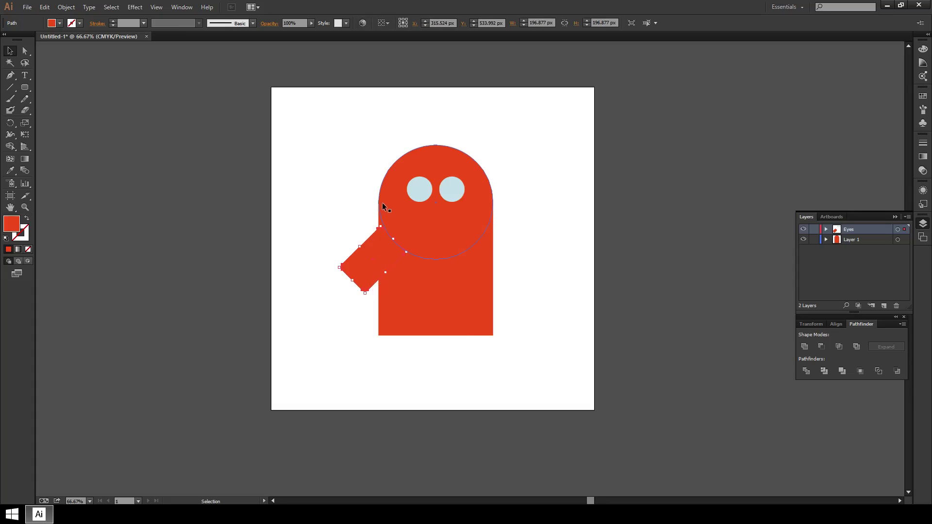
click(53, 23)
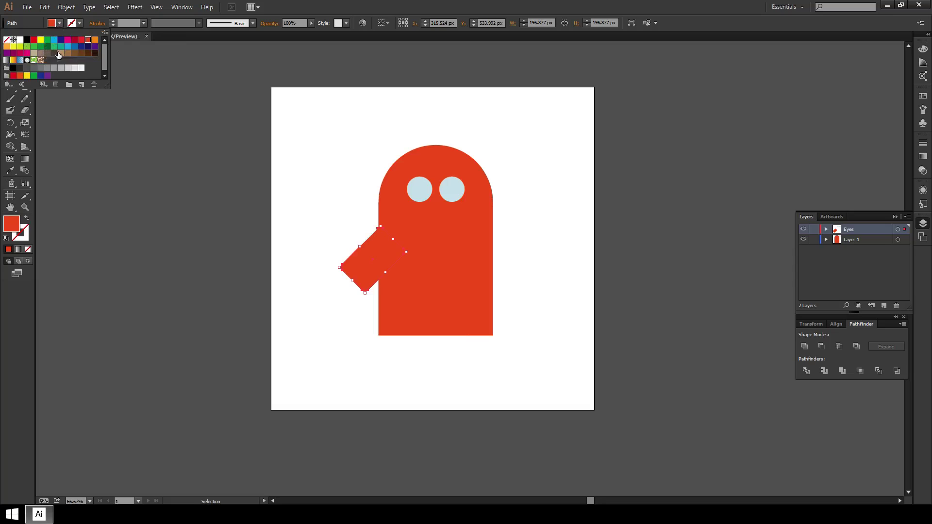
click(61, 53)
click(338, 179)
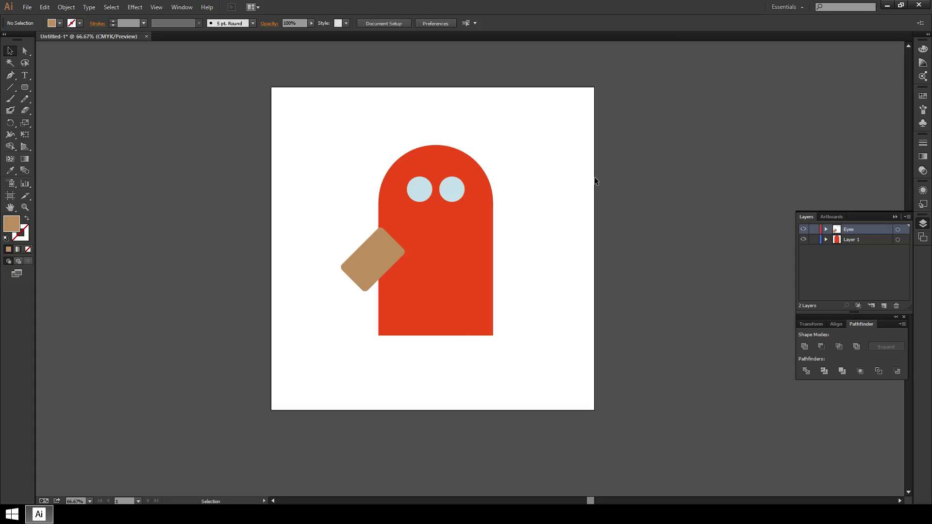
click(25, 87)
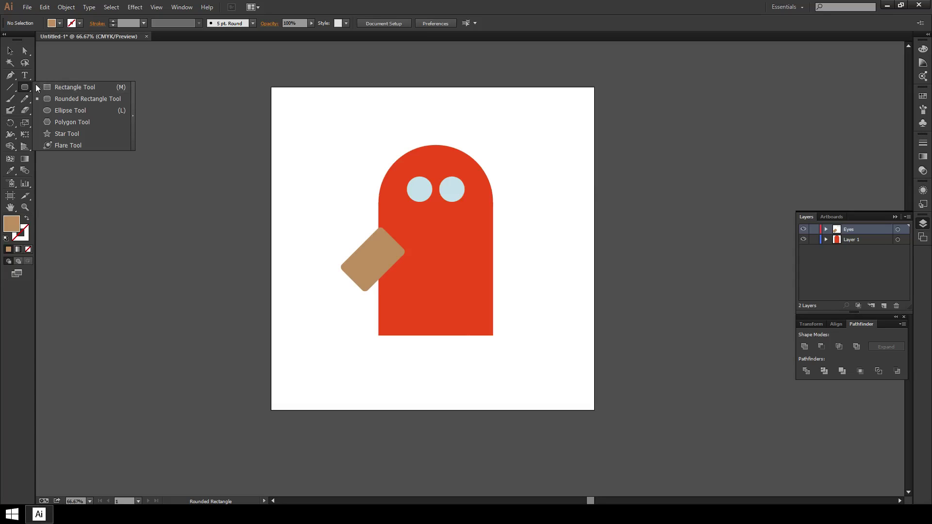
Draw a green rectangle, about 133 × 295 px, over the arm's inner end at the body's left edge.
click(58, 87)
drag(305, 138, 348, 234)
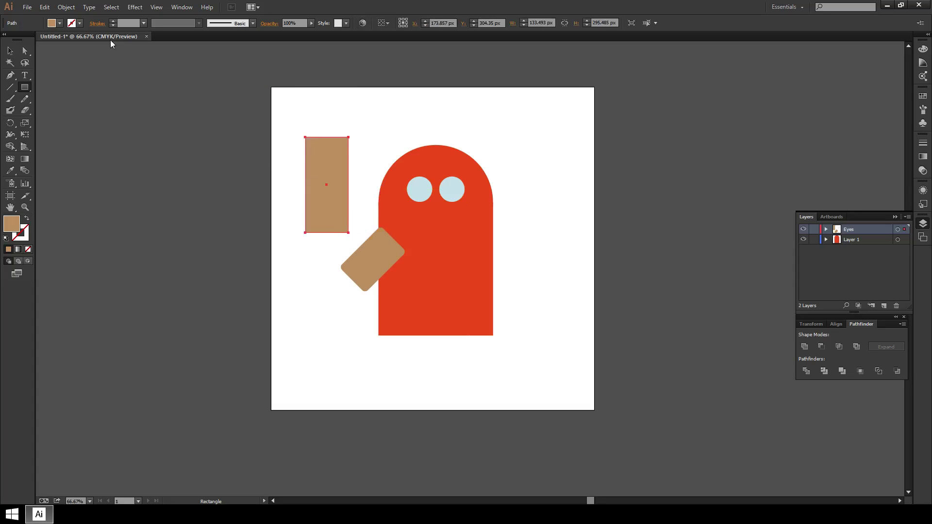
click(60, 23)
click(47, 40)
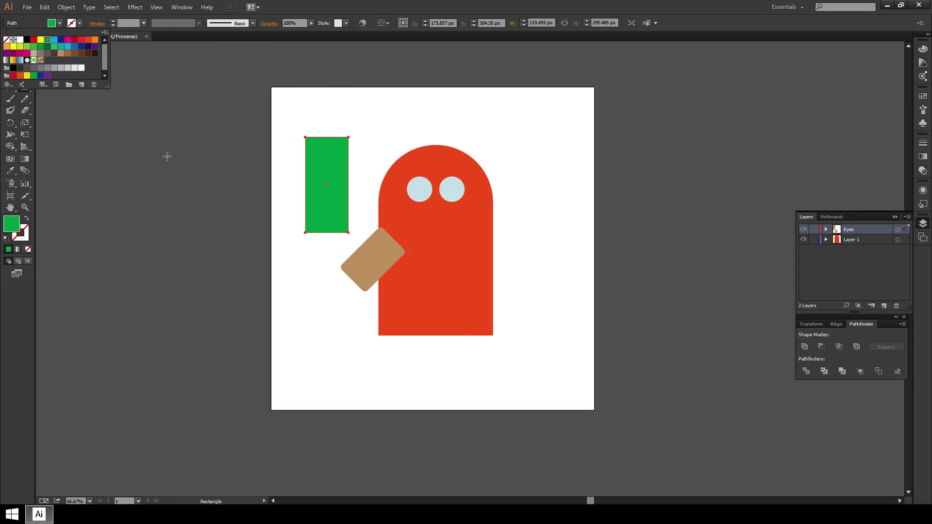
click(10, 50)
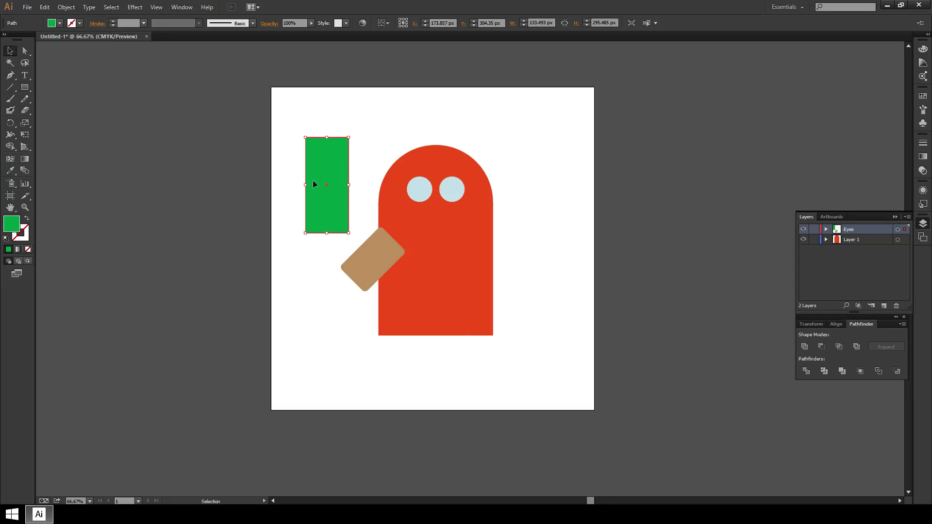
drag(328, 155, 393, 253)
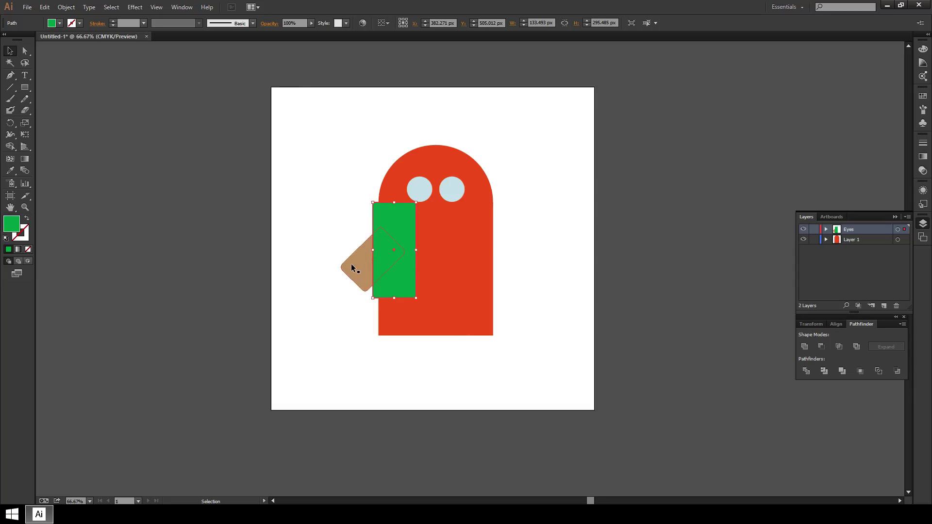
key(ctrl+plus)
key(ctrl+plus)
key(ctrl+plus)
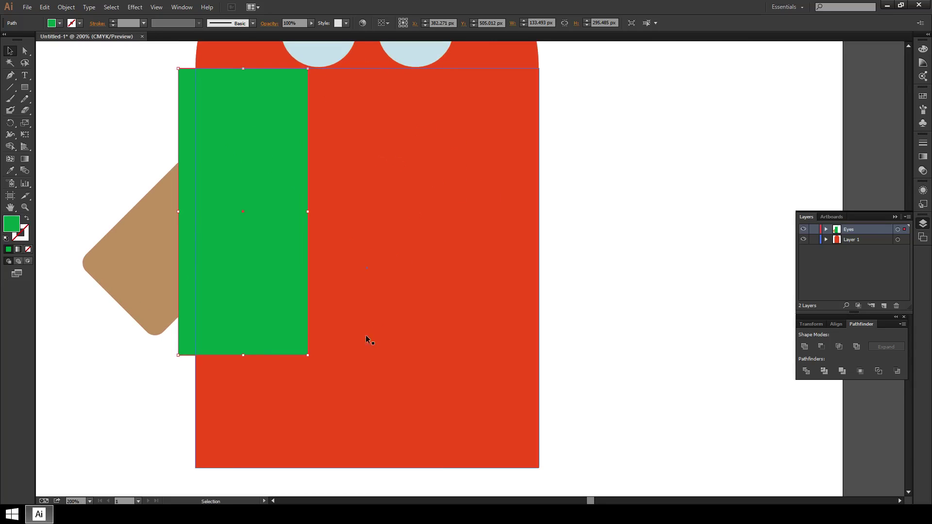
drag(368, 339, 584, 323)
drag(488, 256, 570, 289)
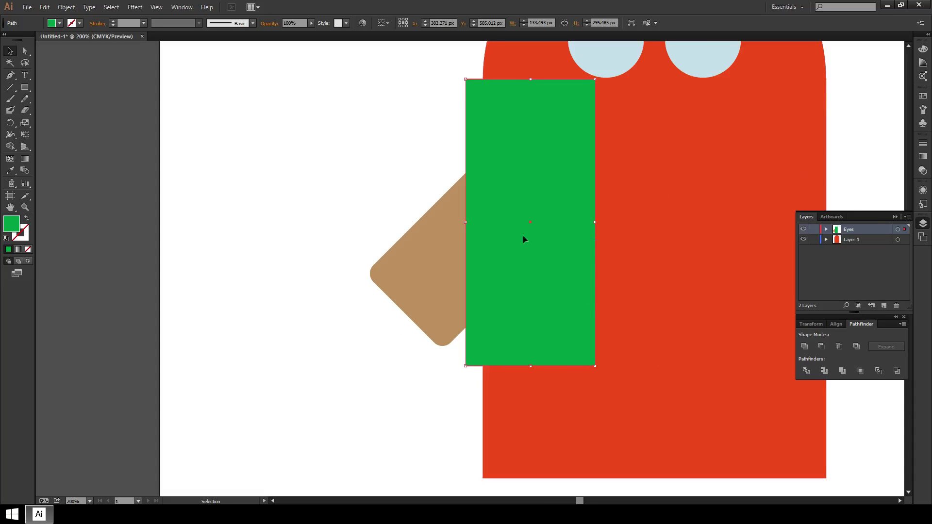
Subtract the green rectangle from the arm with Minus Front, leaving a gap at the body.
shift+click(424, 257)
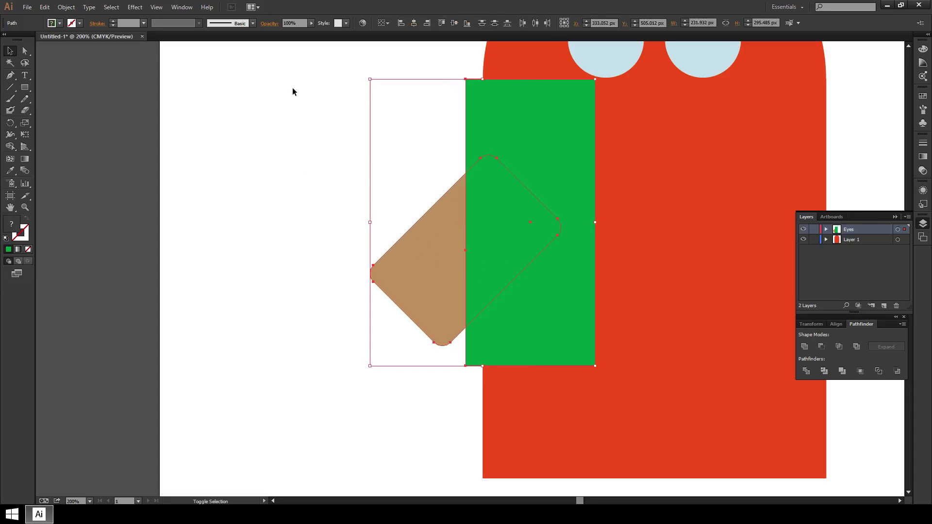
click(820, 349)
click(327, 179)
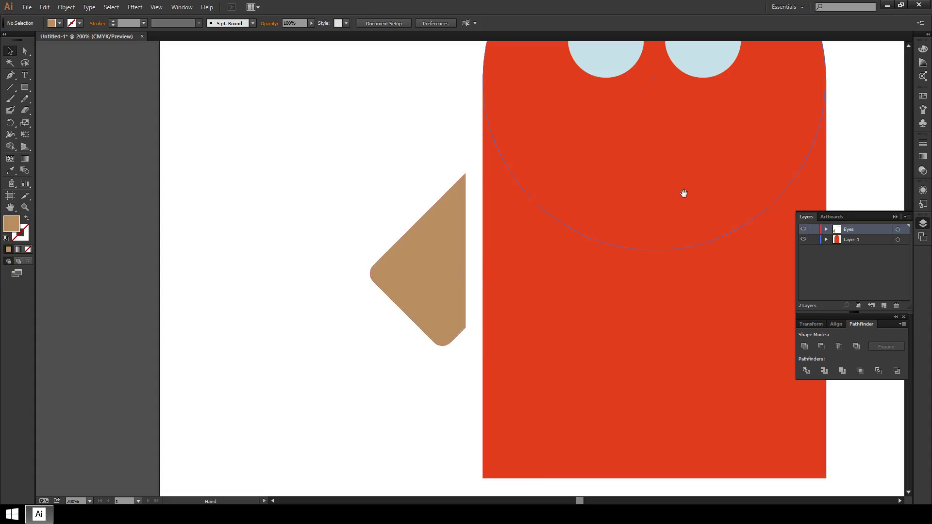
drag(691, 192, 531, 232)
Recolor the trimmed tan arm with the body's red using the Eyedropper.
click(275, 296)
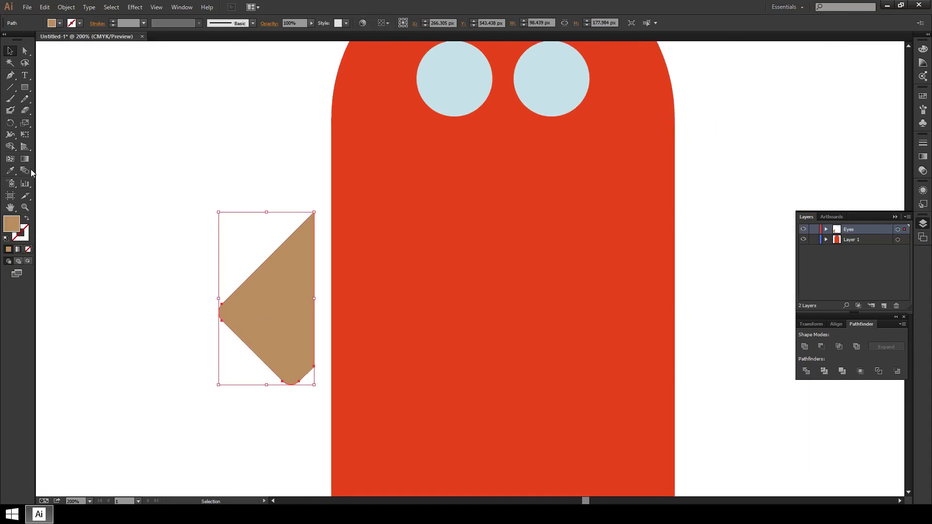
click(10, 171)
click(383, 219)
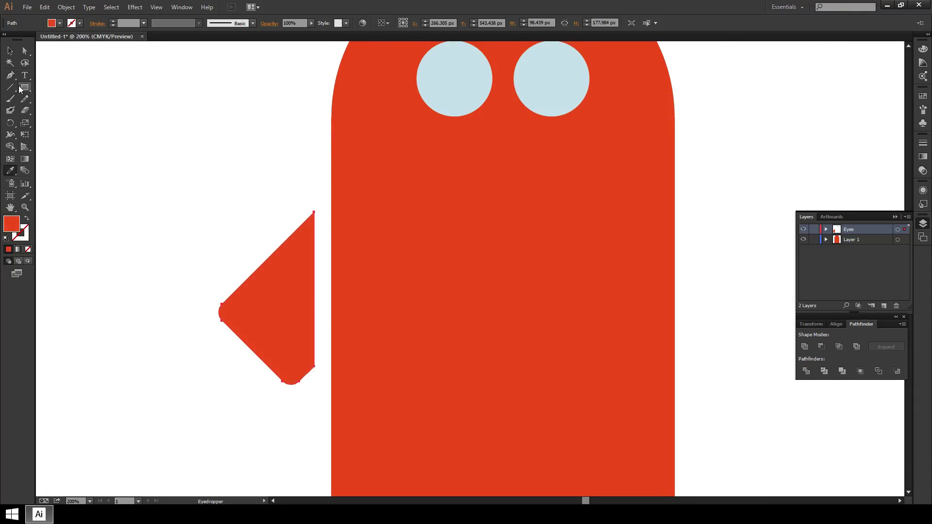
click(11, 51)
click(183, 181)
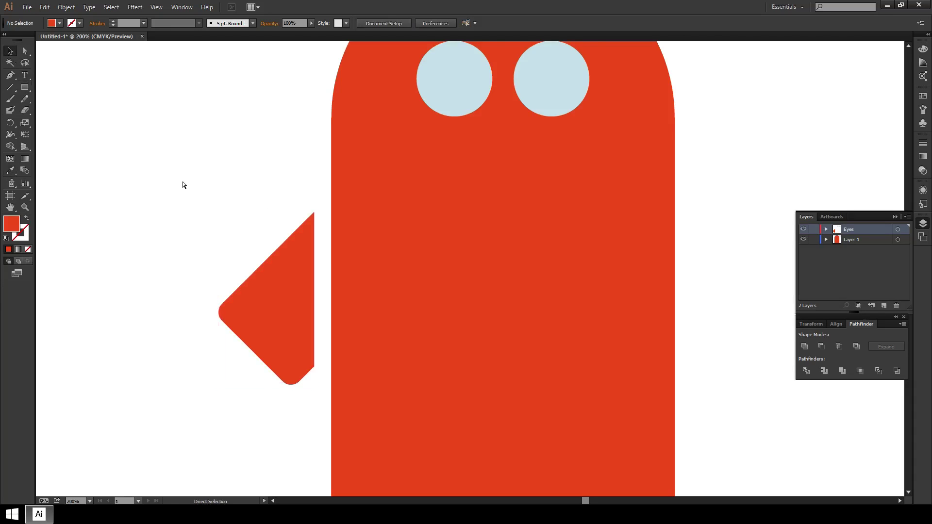
key(ctrl+minus)
key(ctrl+minus)
key(ctrl+minus)
key(ctrl+plus)
key(ctrl+plus)
key(ctrl+plus)
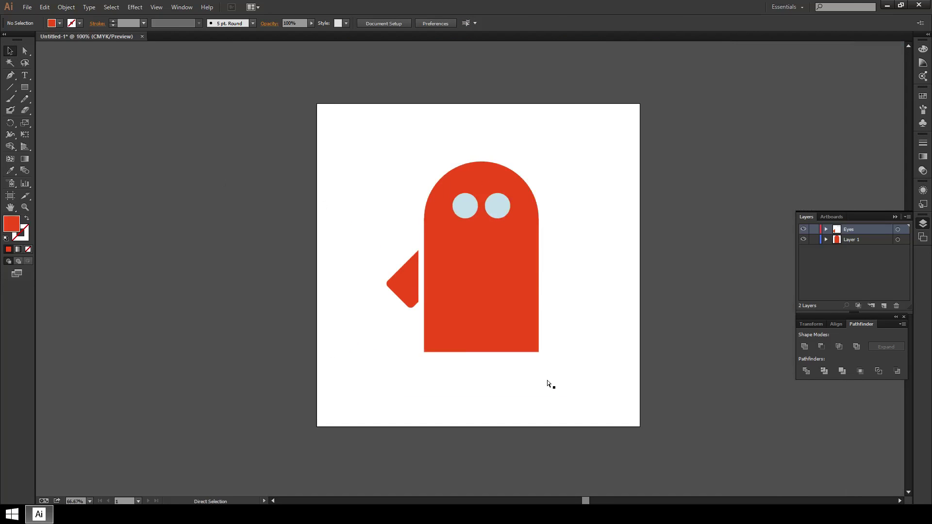
scroll(570, 366, down, 2)
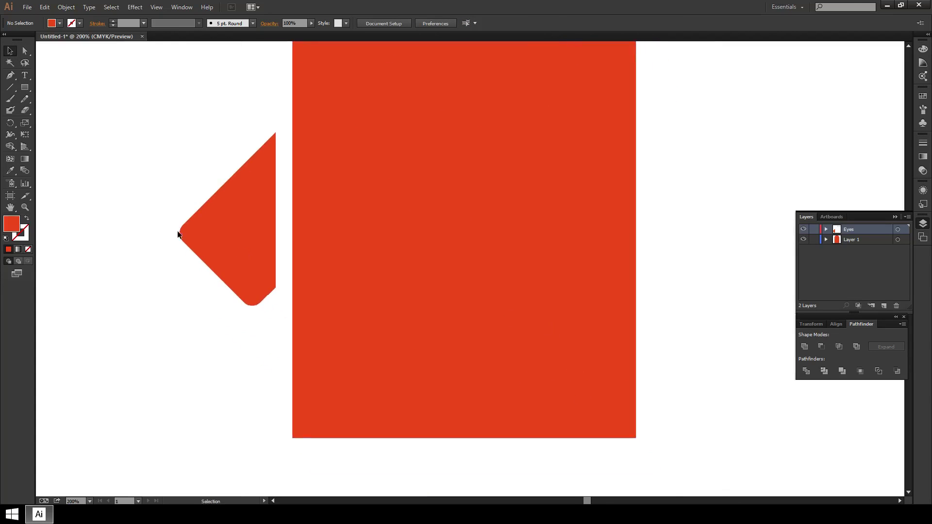
Duplicate the left arm and move the copy to the right of the body.
click(218, 235)
key(ctrl+minus)
key(ctrl+minus)
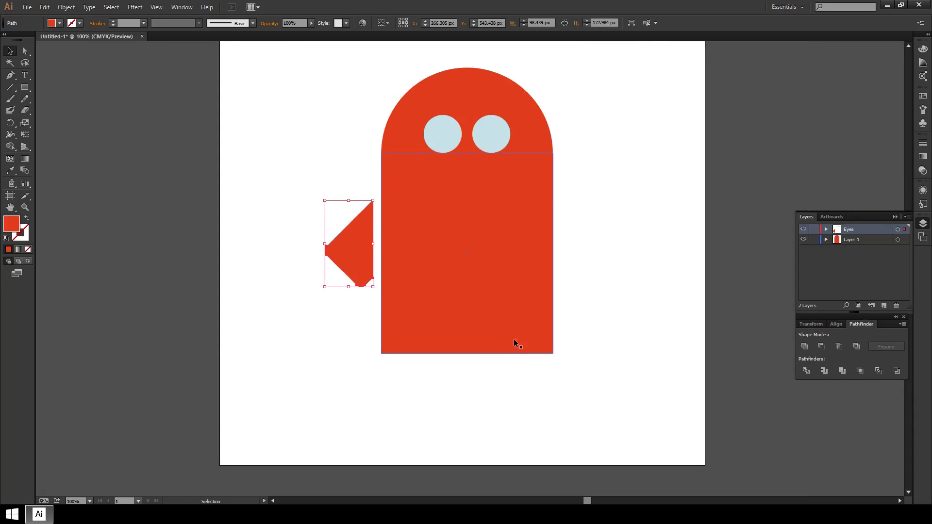
key(ctrl+c)
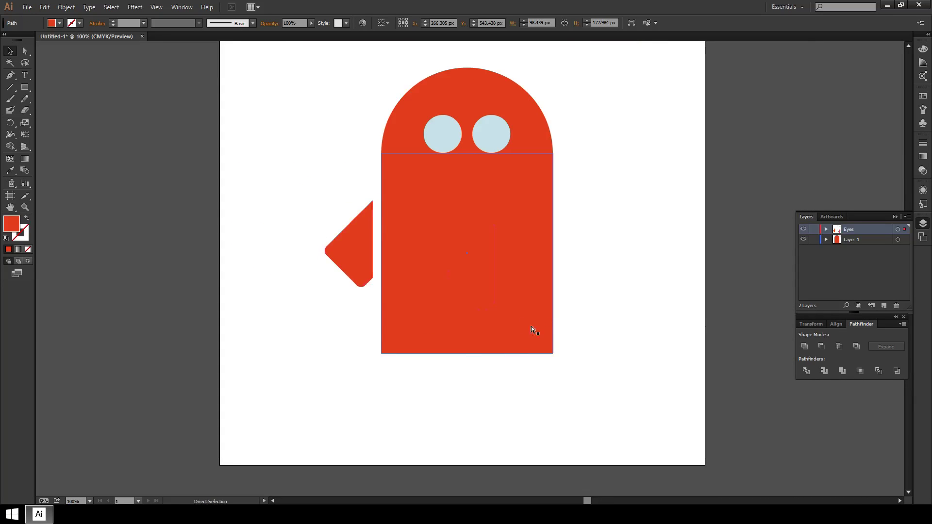
key(ctrl+v)
drag(474, 281, 609, 265)
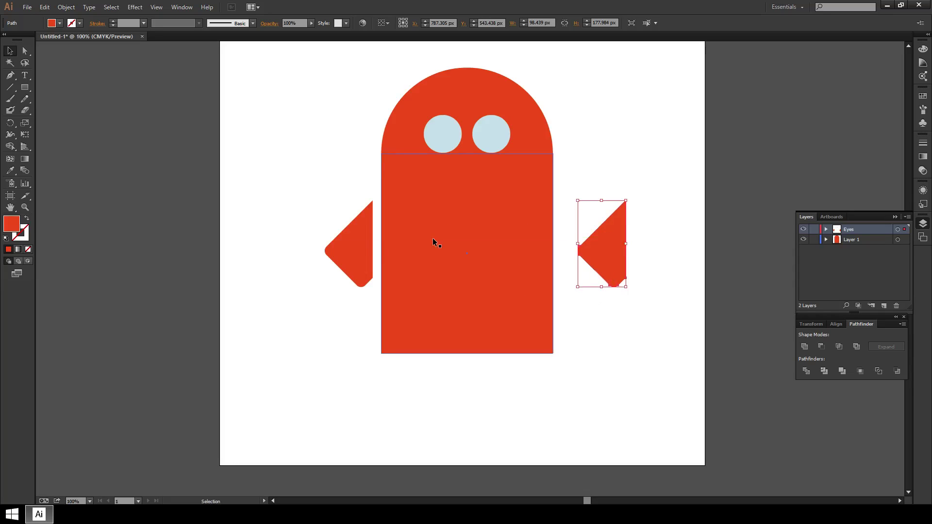
Reflect the arm copy across a vertical axis and fit it against the body's right side.
click(68, 9)
mouse_move(80, 19)
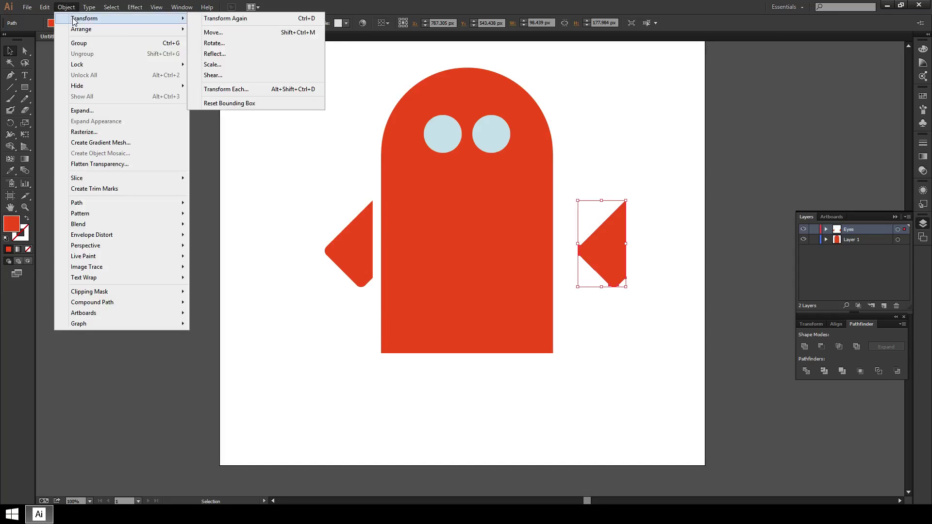
click(233, 55)
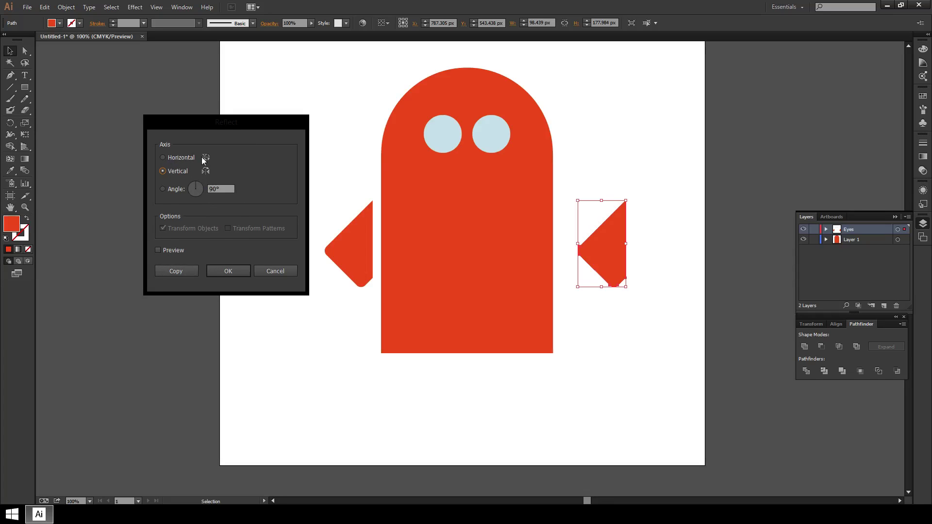
click(159, 251)
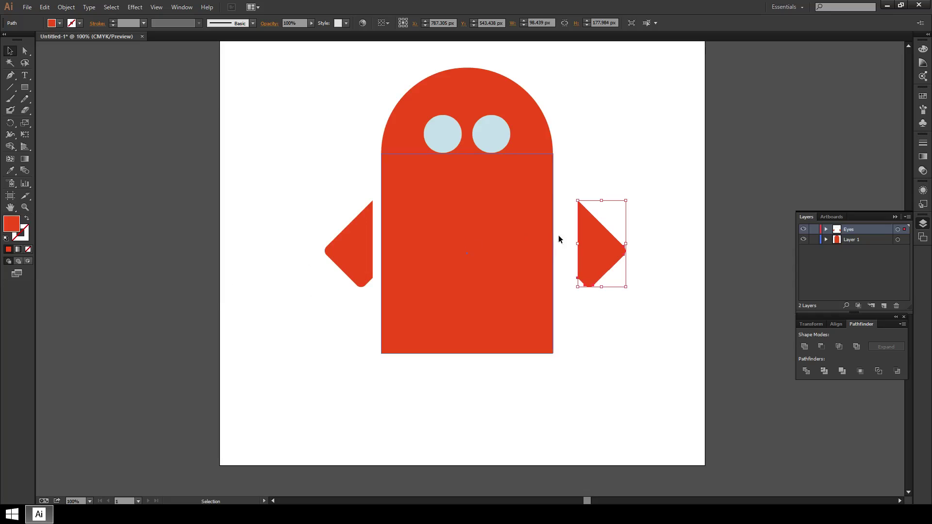
drag(578, 252, 621, 238)
click(624, 308)
click(589, 264)
click(634, 328)
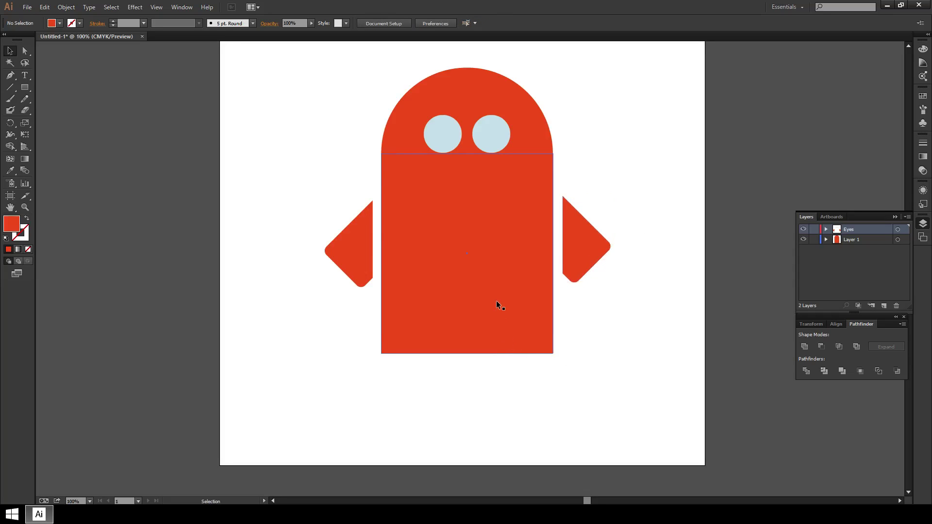
Draw a rounded rectangle foot beneath the body's left side with the Rounded Rectangle Tool.
key(ctrl+minus)
key(ctrl+minus)
key(ctrl+plus)
key(ctrl+plus)
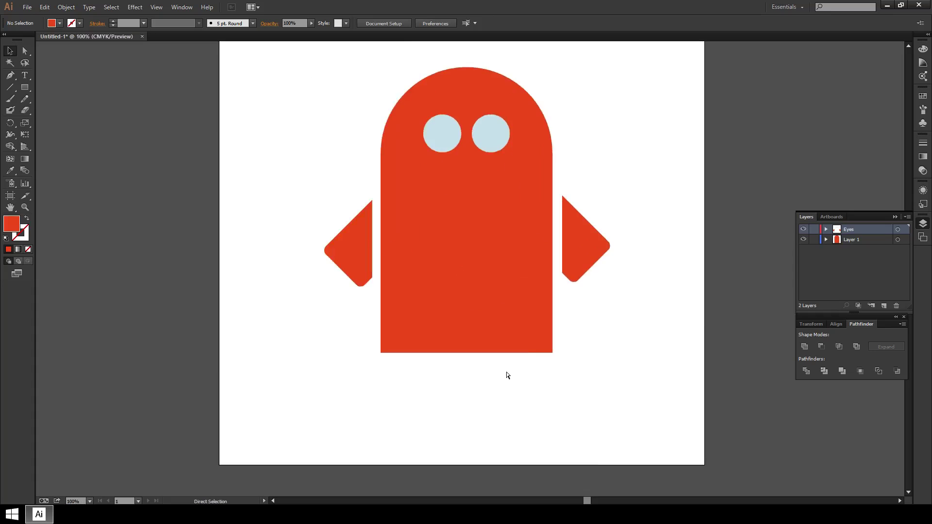
drag(566, 387, 572, 286)
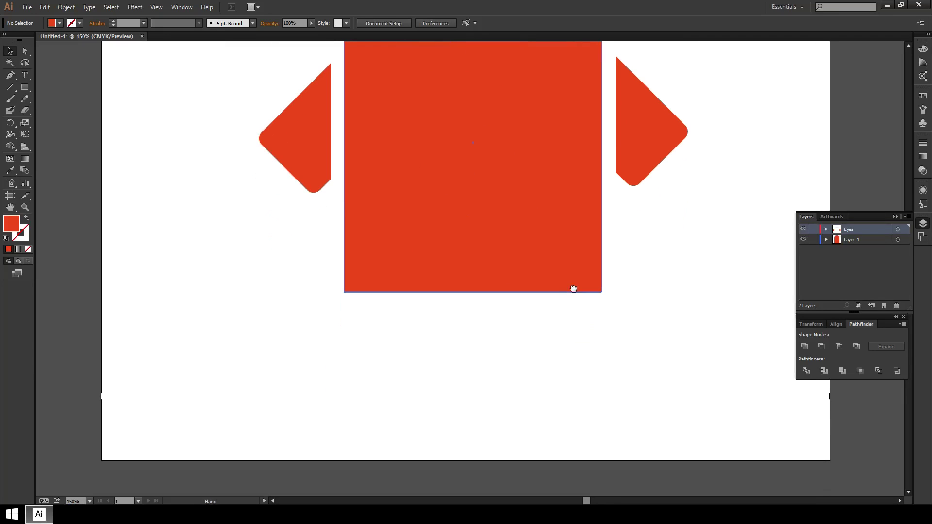
click(27, 92)
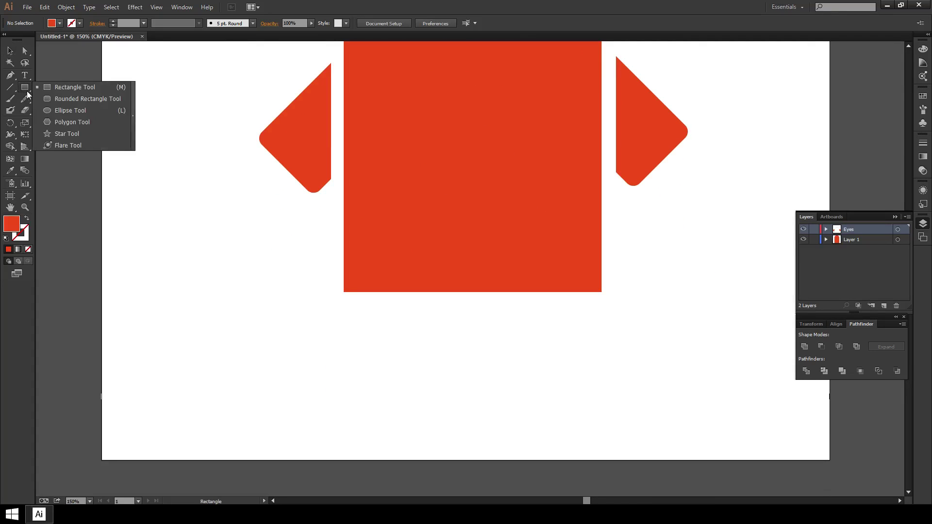
click(63, 98)
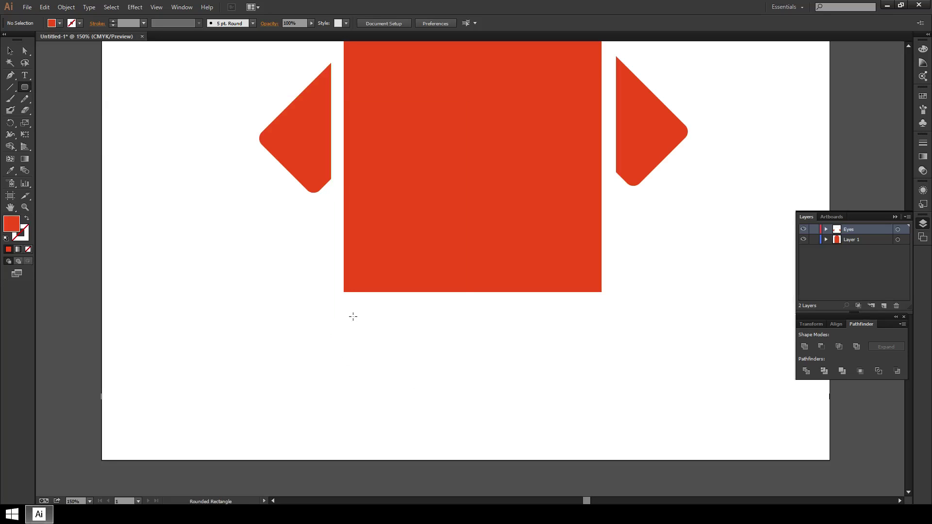
drag(344, 309, 428, 421)
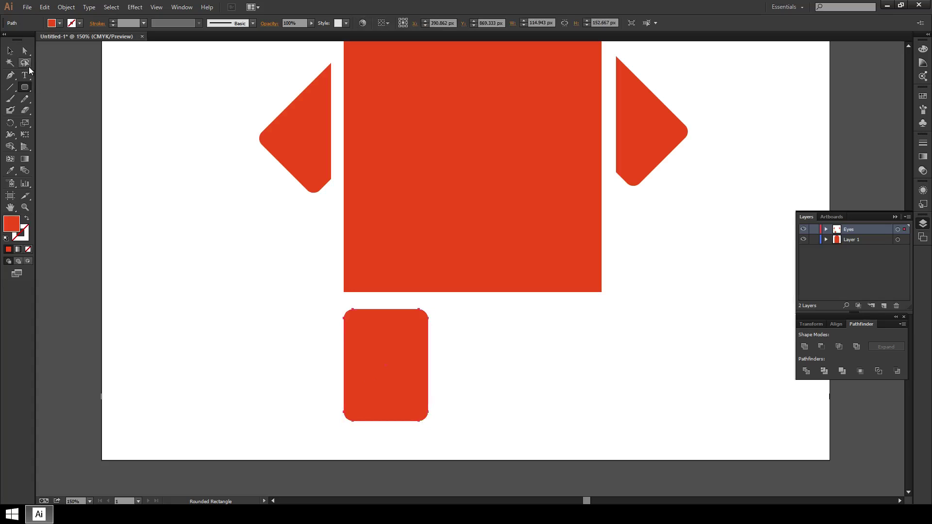
Draw a three-sided triangle with the Polygon tool left of the body.
click(24, 88)
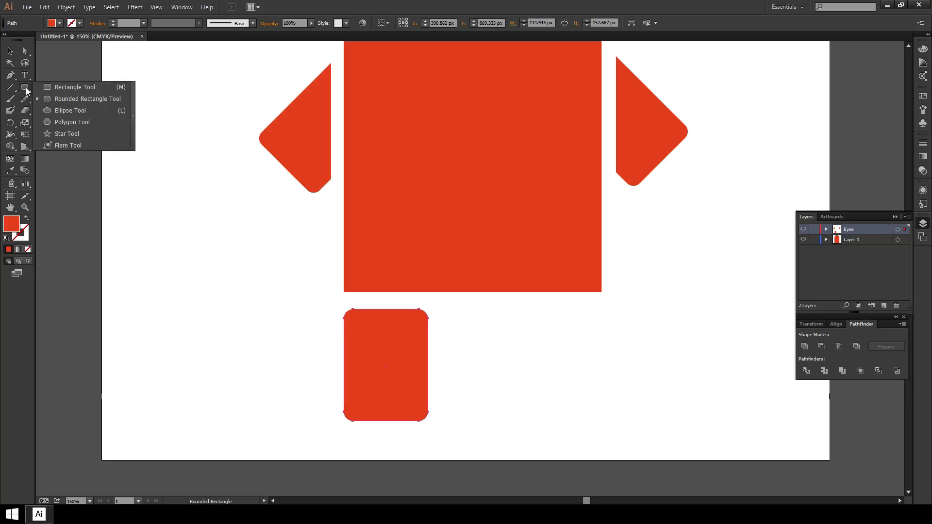
click(71, 122)
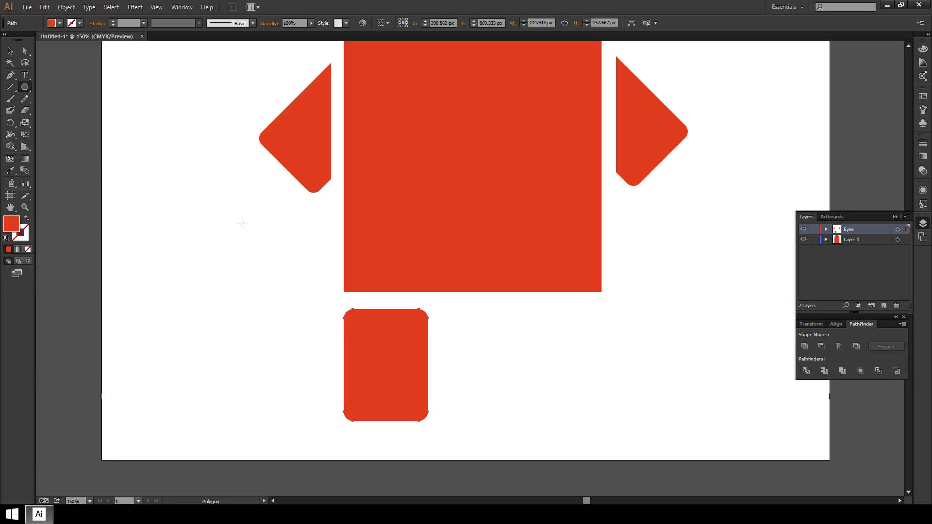
drag(175, 180, 198, 229)
key(Up)
key(Up)
key(Up)
key(Down)
key(Down)
key(Down)
key(Down)
key(Down)
key(Down)
key(Up)
key(Up)
key(Up)
key(Up)
key(Up)
key(Up)
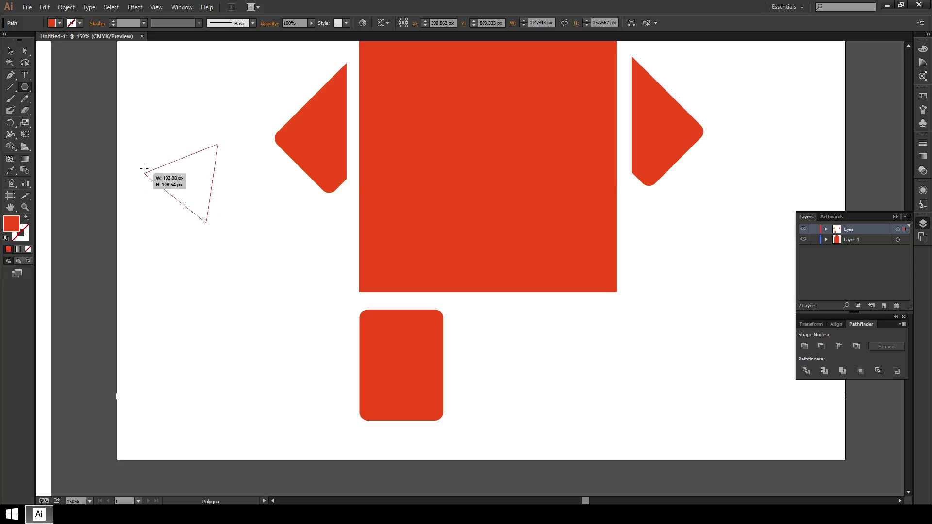
mouse_move(222, 142)
mouse_down()
mouse_move(242, 175)
mouse_move(297, 223)
mouse_move(247, 201)
mouse_move(229, 189)
mouse_move(366, 234)
mouse_move(247, 202)
mouse_move(231, 250)
mouse_move(247, 200)
mouse_move(262, 193)
mouse_move(243, 184)
mouse_move(273, 213)
mouse_move(232, 193)
mouse_move(246, 196)
mouse_move(263, 212)
mouse_move(204, 197)
mouse_move(318, 386)
mouse_move(298, 403)
mouse_up()
Flatten the triangle to about half height, narrow it, and set it at the leg's lower left.
click(10, 50)
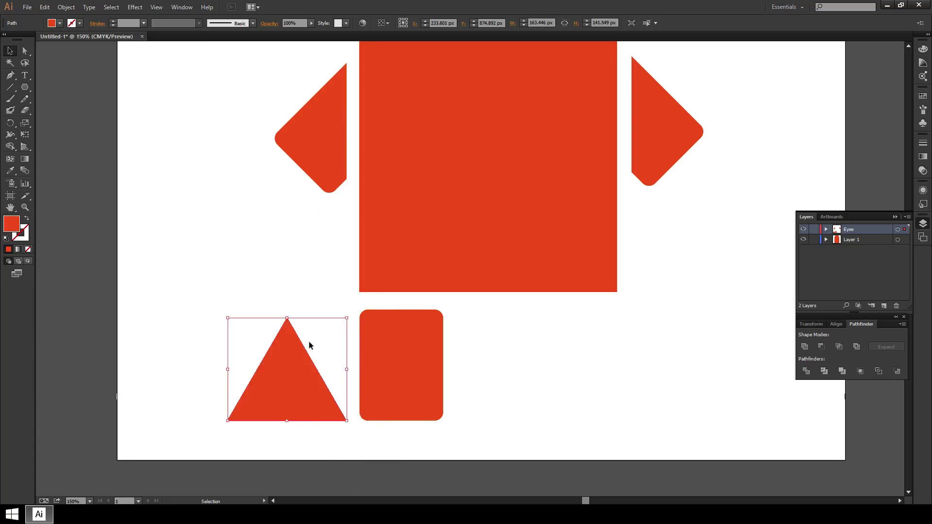
drag(287, 317, 286, 376)
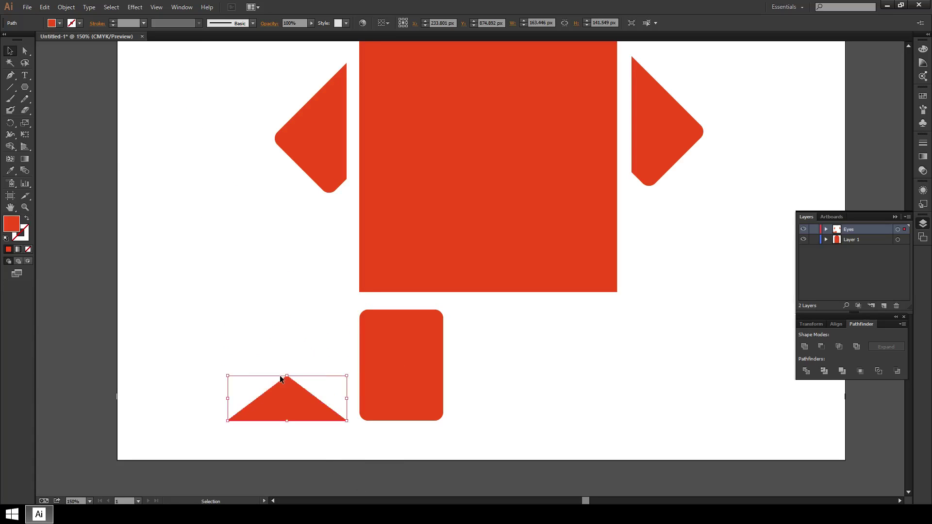
drag(347, 398, 387, 402)
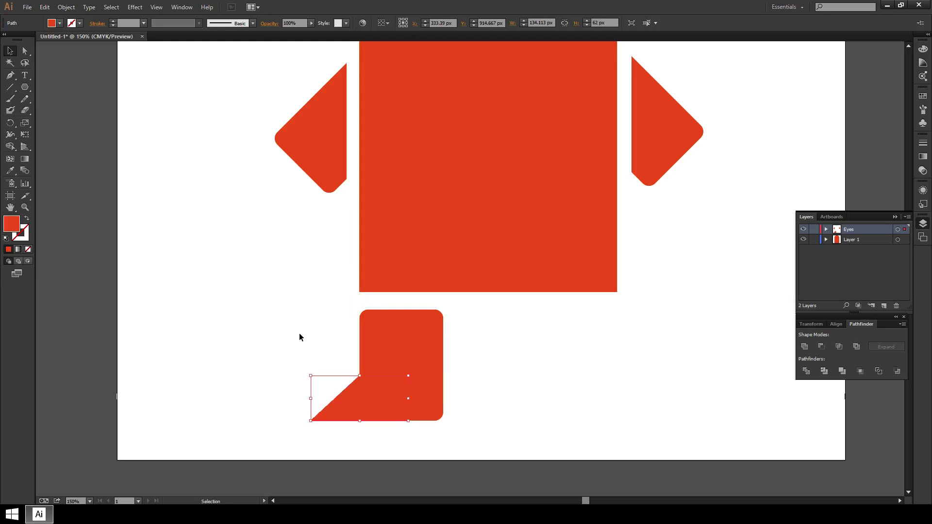
click(299, 333)
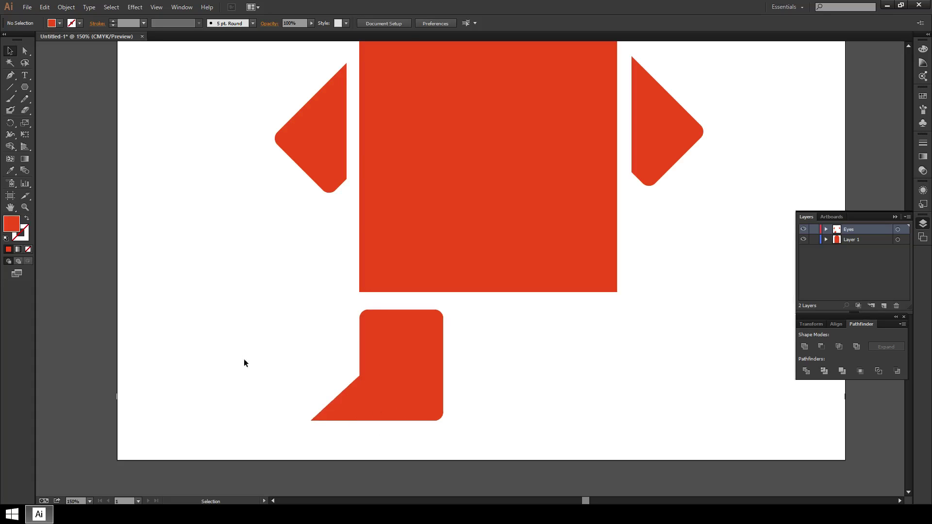
key(ctrl+minus)
key(ctrl+minus)
key(ctrl+minus)
key(ctrl+plus)
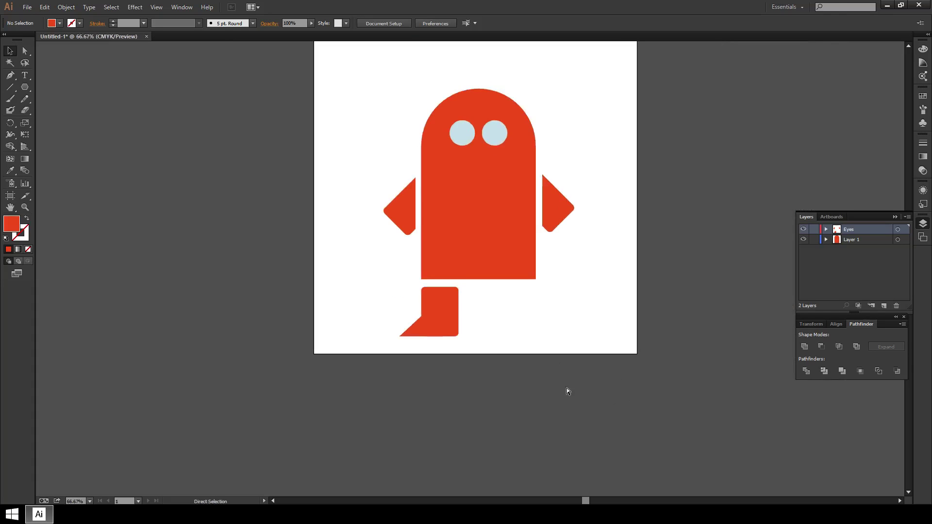
key(ctrl+plus)
key(ctrl+plus)
Copy both foot pieces and move the pasted duplicate down to the right.
drag(497, 432, 286, 326)
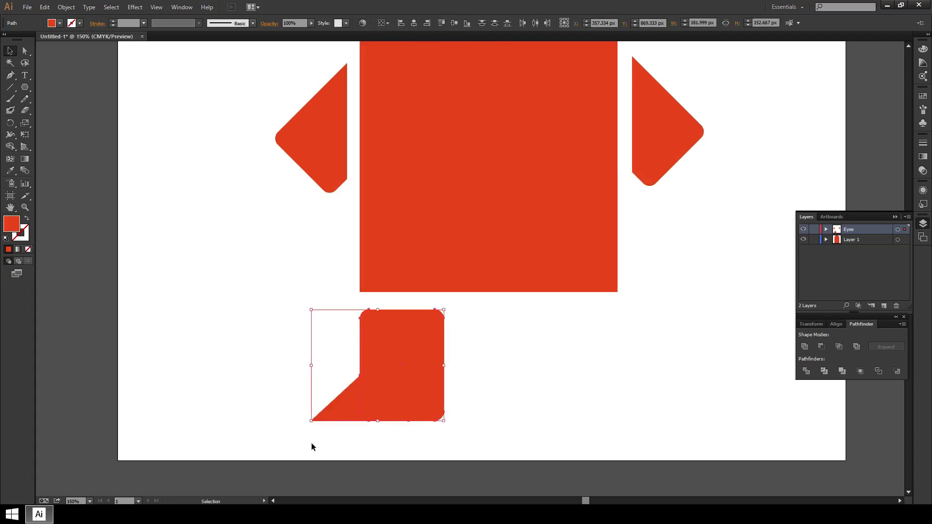
click(452, 421)
drag(400, 374, 305, 320)
key(ctrl+c)
key(ctrl+v)
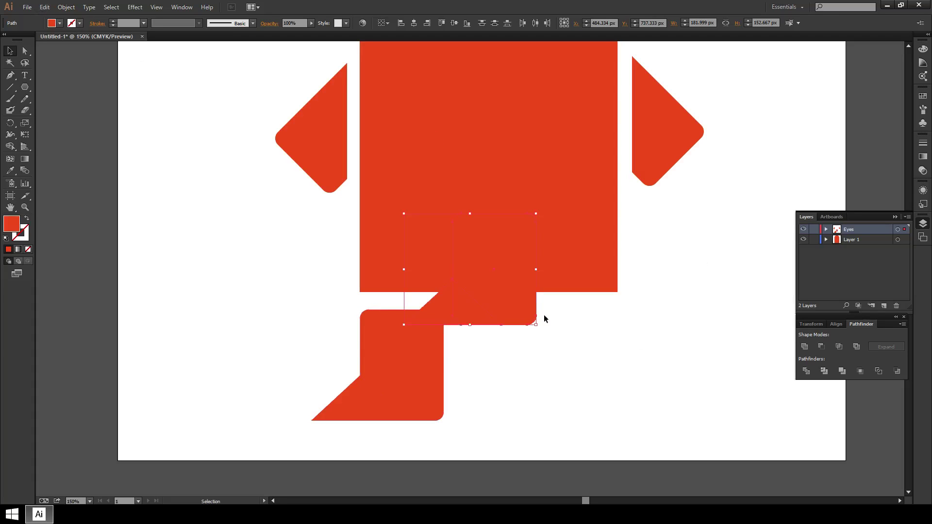
drag(515, 316, 592, 409)
Reflect the duplicate foot across a vertical axis and line it up under the body's right edge.
click(66, 7)
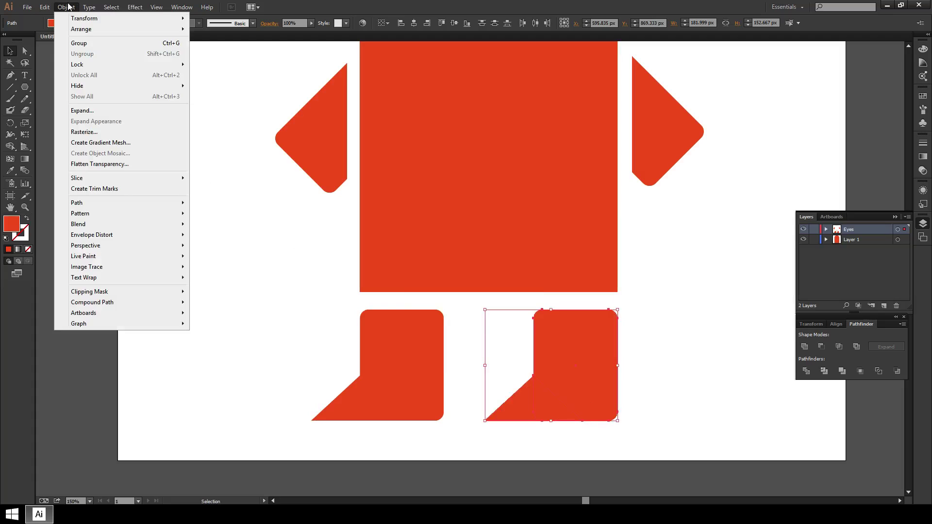
mouse_move(74, 19)
click(289, 54)
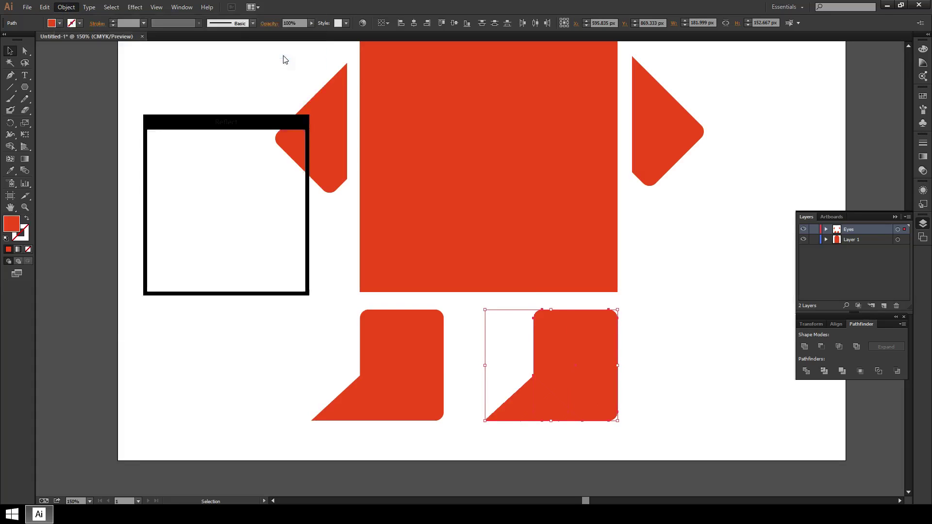
click(231, 272)
drag(532, 359, 587, 361)
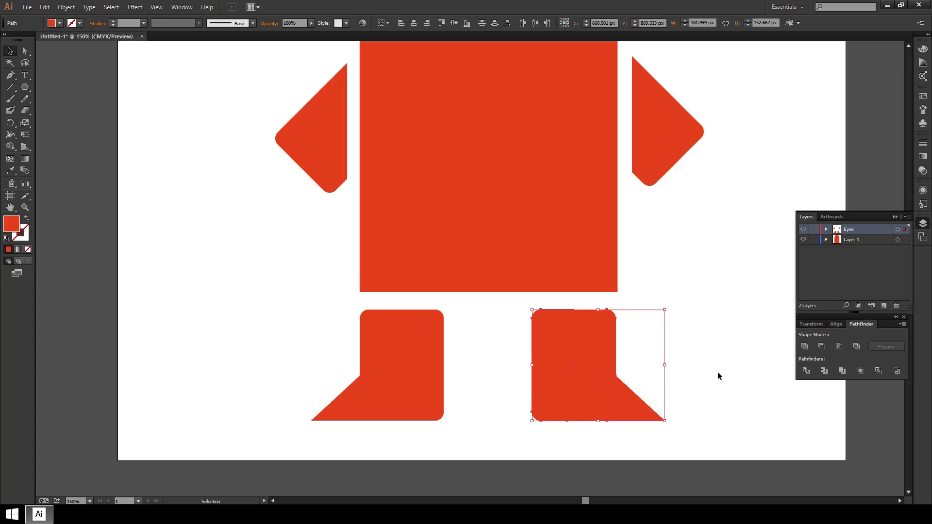
click(698, 371)
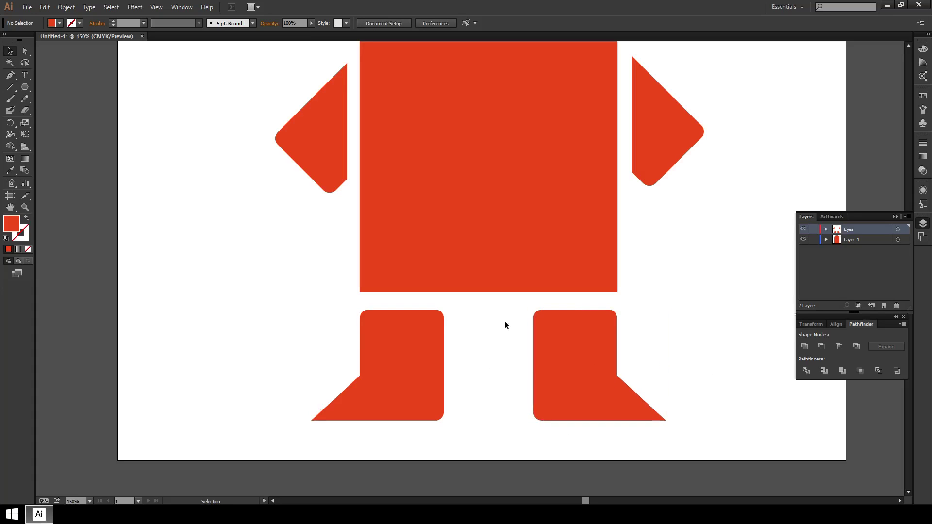
key(ctrl+minus)
key(ctrl+minus)
key(ctrl+minus)
scroll(597, 293, up, 2)
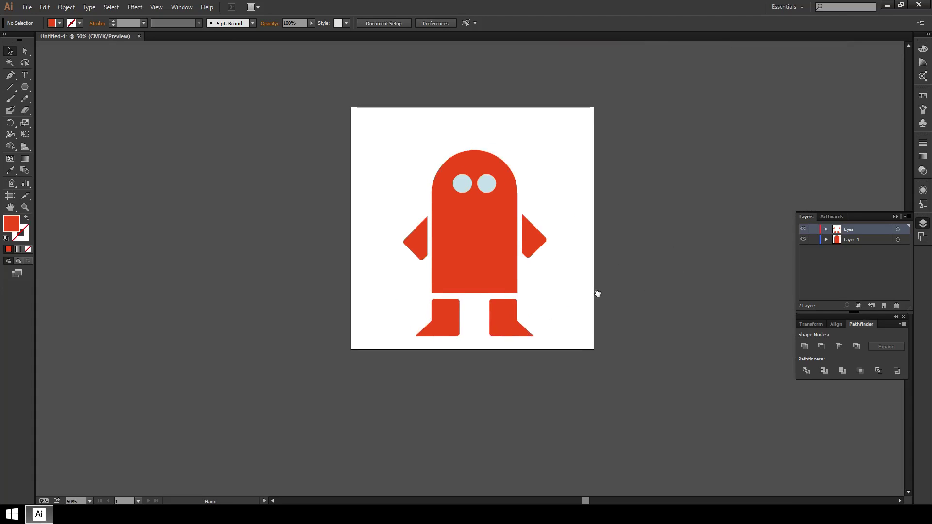
drag(469, 355, 400, 333)
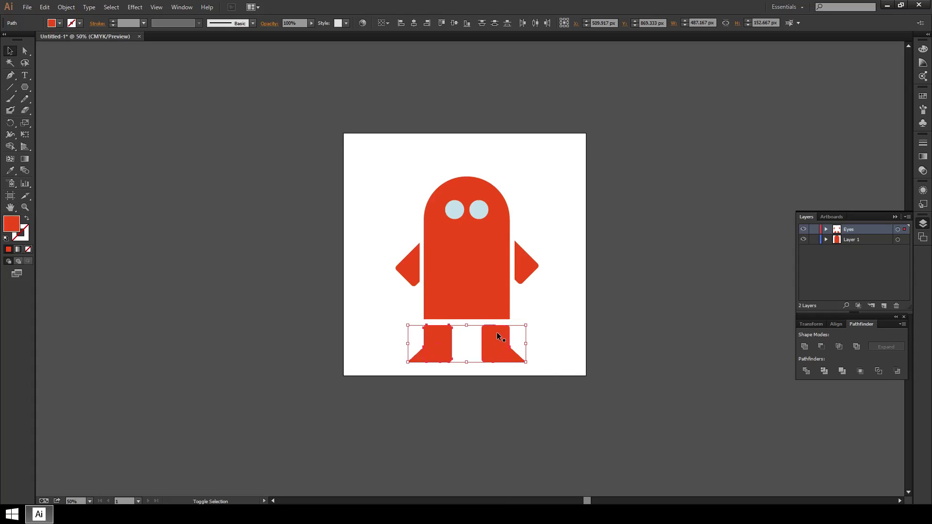
click(572, 364)
drag(421, 335, 404, 331)
drag(497, 343, 516, 326)
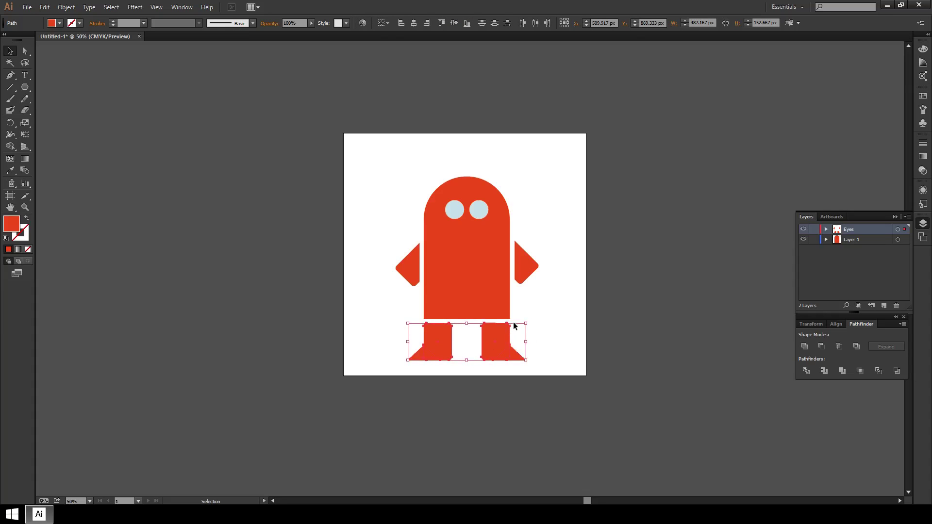
click(542, 330)
key(ctrl+equal)
key(ctrl+equal)
key(ctrl+equal)
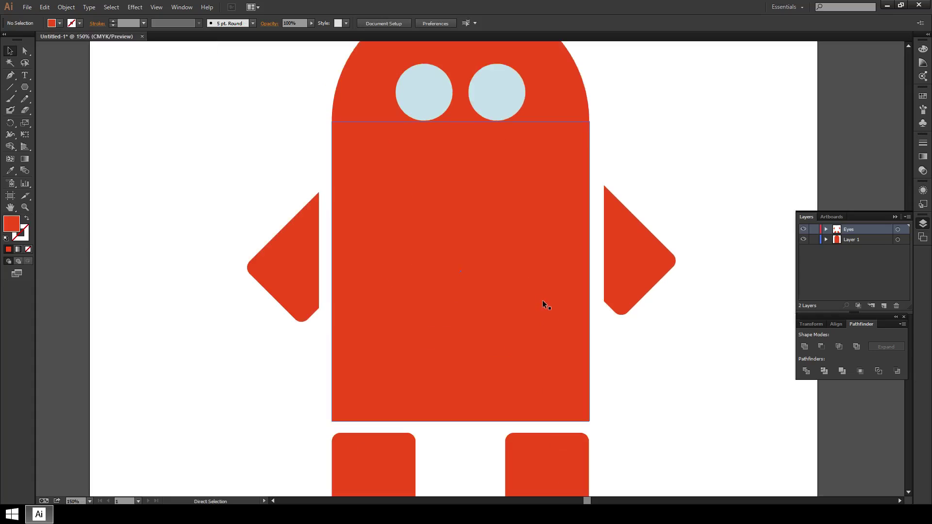
Draw a thin rounded-rectangle bar above the head's left side as the antenna.
scroll(509, 301, up, 5)
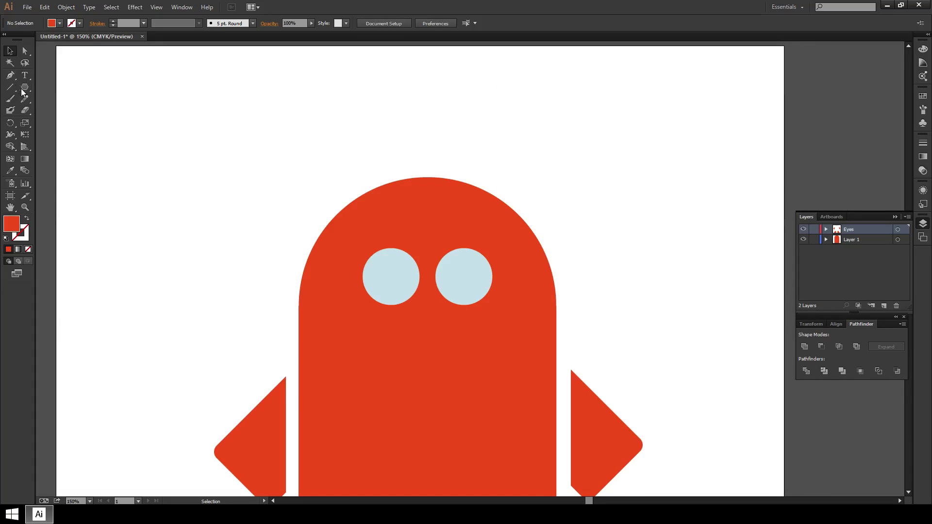
drag(25, 88, 56, 98)
drag(190, 120, 353, 160)
key(v)
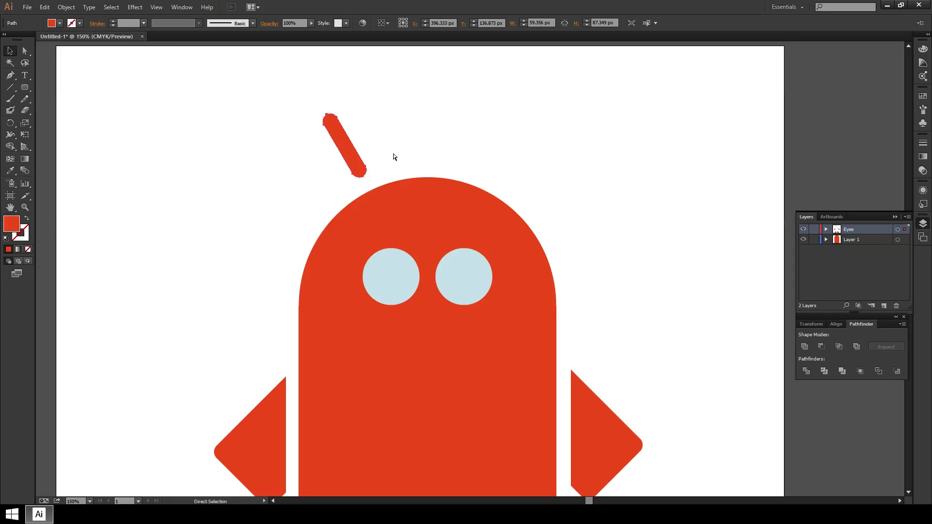
Paste the antenna bar, reflect it vertically, and place it above the head's right side.
key(ctrl+v)
click(67, 8)
mouse_move(73, 18)
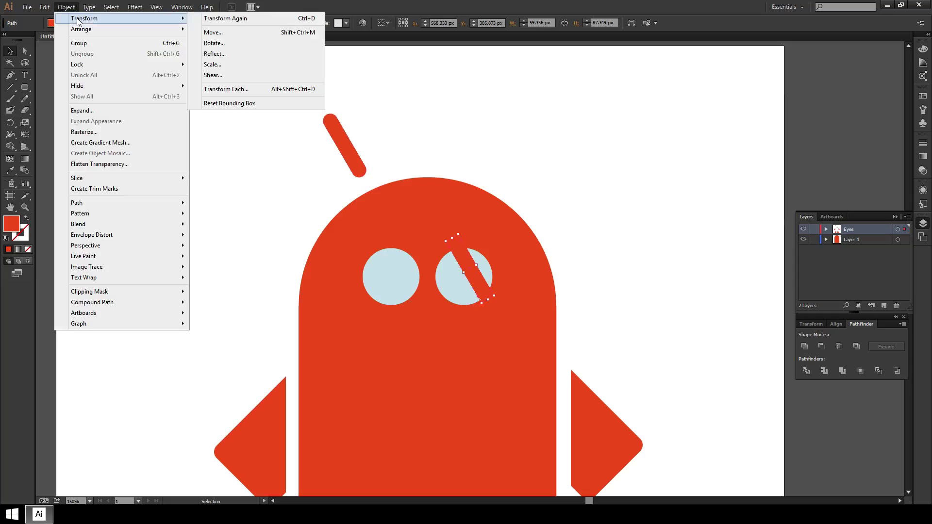
click(221, 54)
click(228, 270)
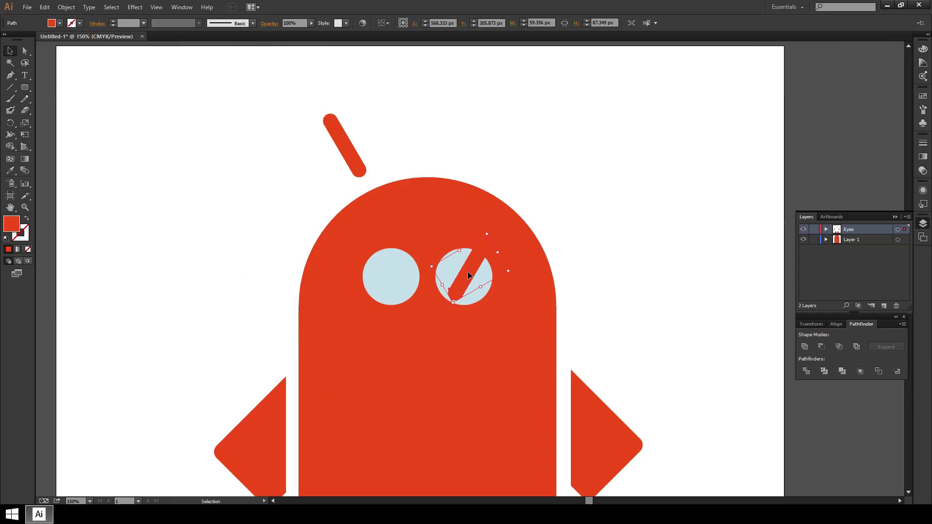
drag(469, 276, 506, 151)
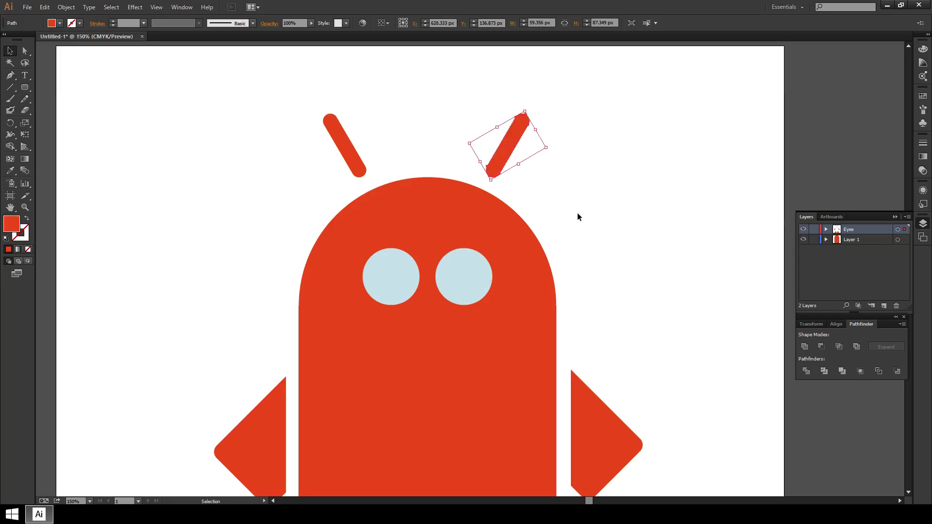
click(616, 391)
key(ctrl+minus)
key(ctrl+minus)
key(ctrl+minus)
key(ctrl+minus)
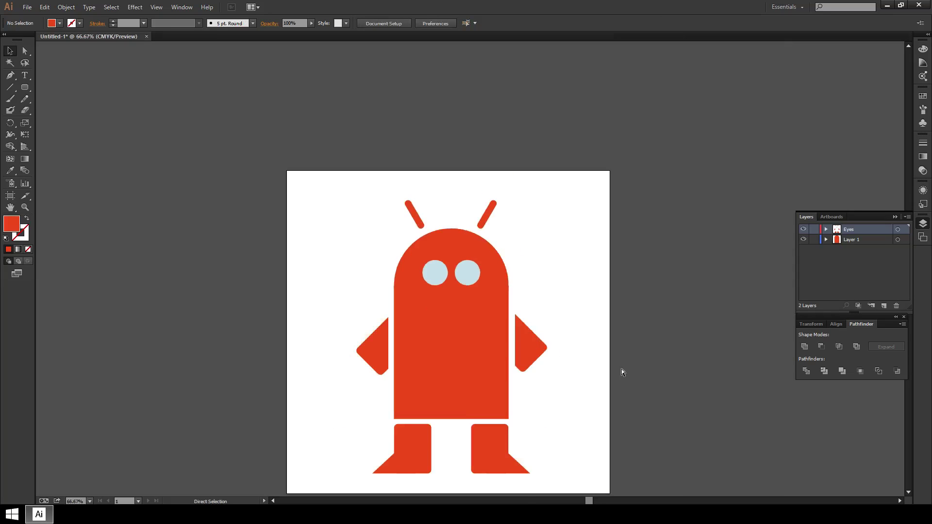
key(space)
drag(538, 428, 496, 380)
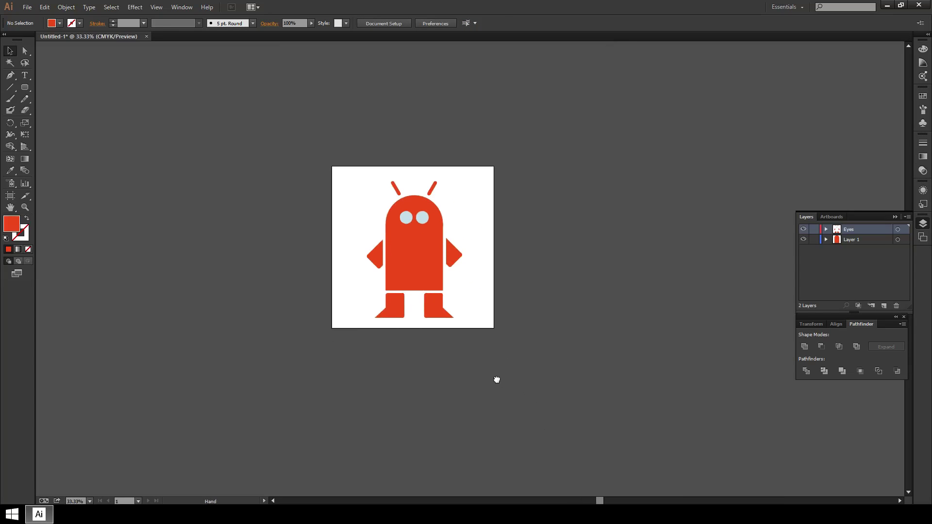
key(ctrl+plus)
key(ctrl+plus)
key(ctrl+plus)
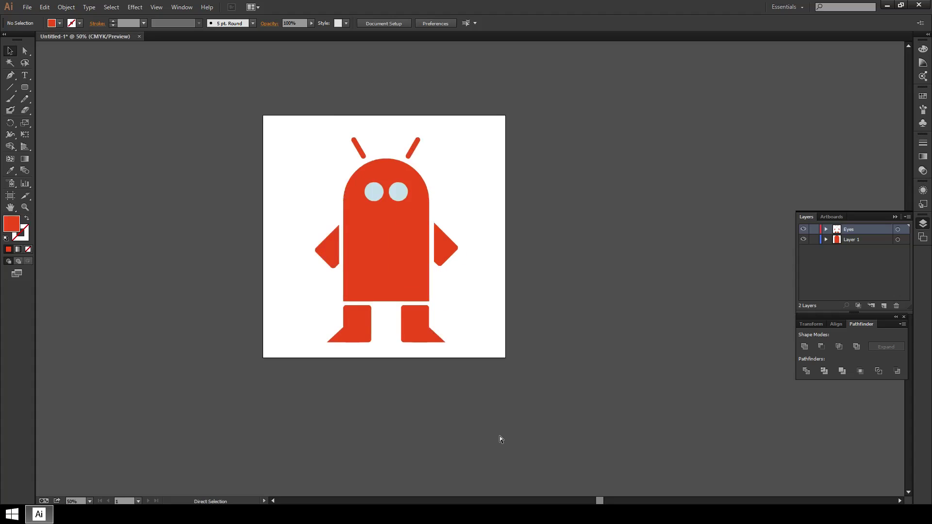
key(space)
drag(395, 285, 437, 322)
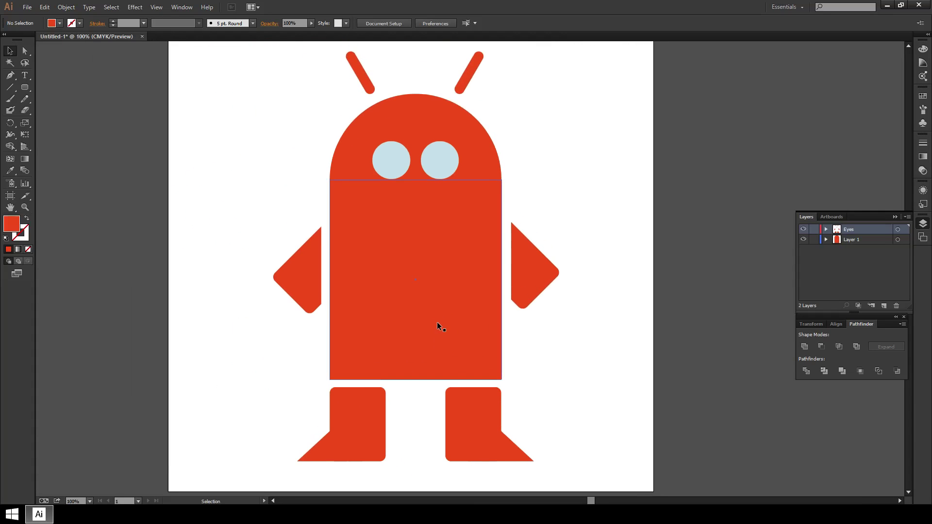
key(ctrl+minus)
key(ctrl+minus)
key(ctrl+plus)
key(ctrl+plus)
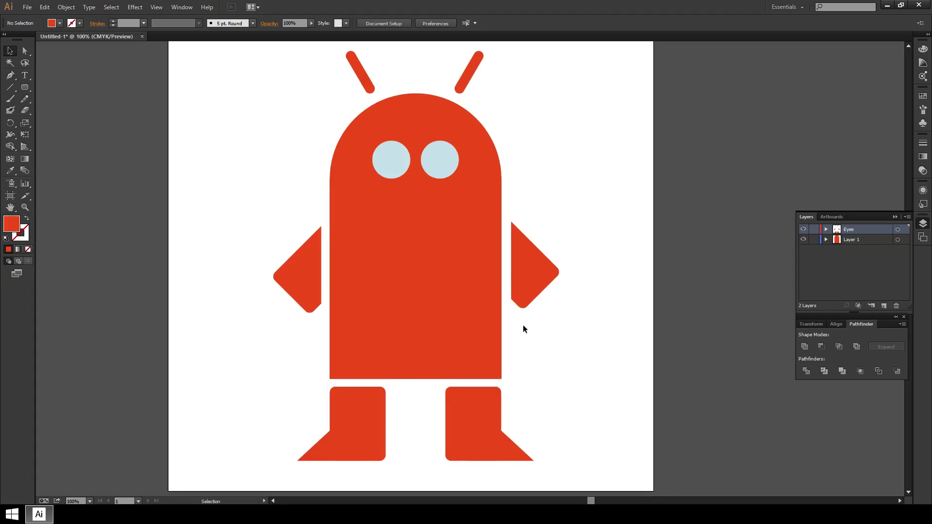
drag(458, 327, 399, 325)
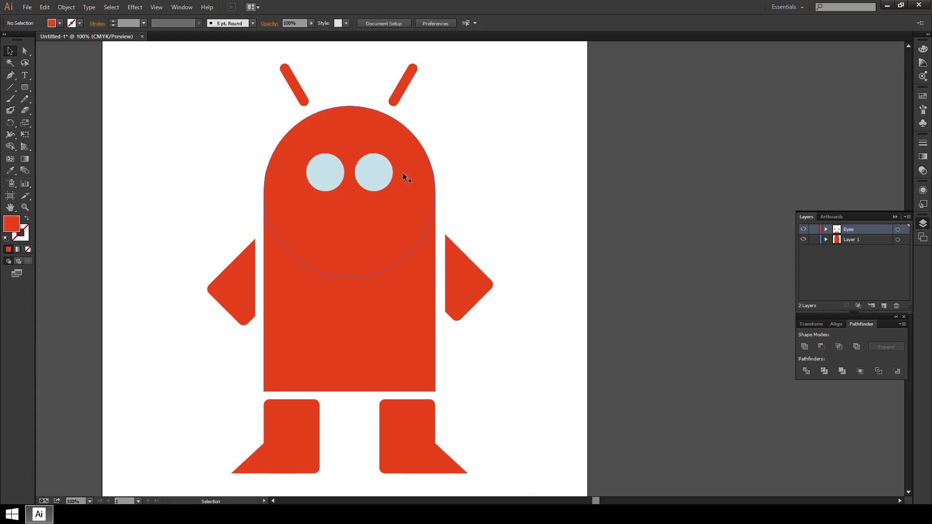